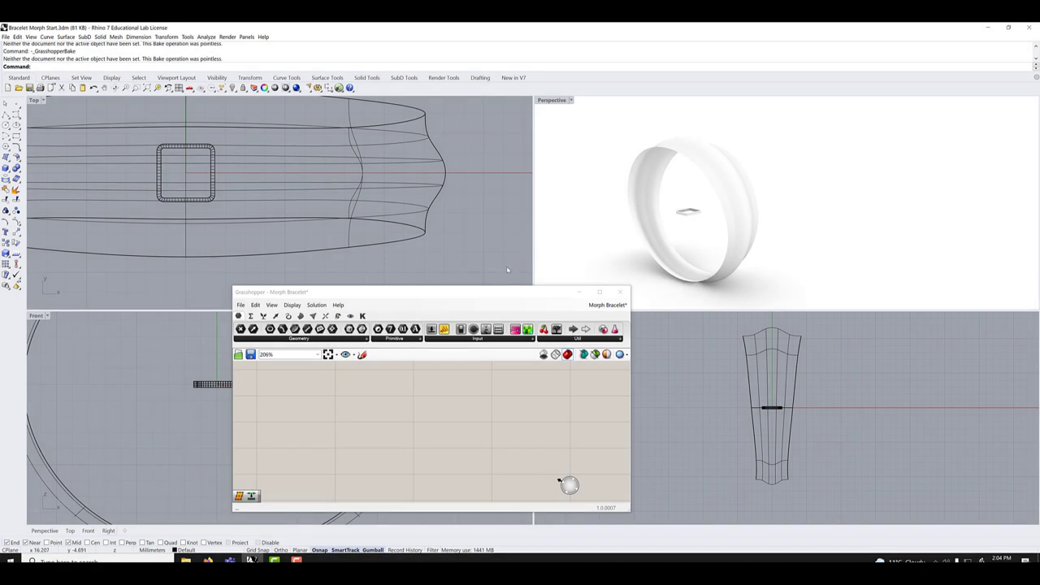
Move the Grasshopper editor to the upper left, widen it, and select the mesh cell and bracelet surface.
drag(490, 295, 318, 182)
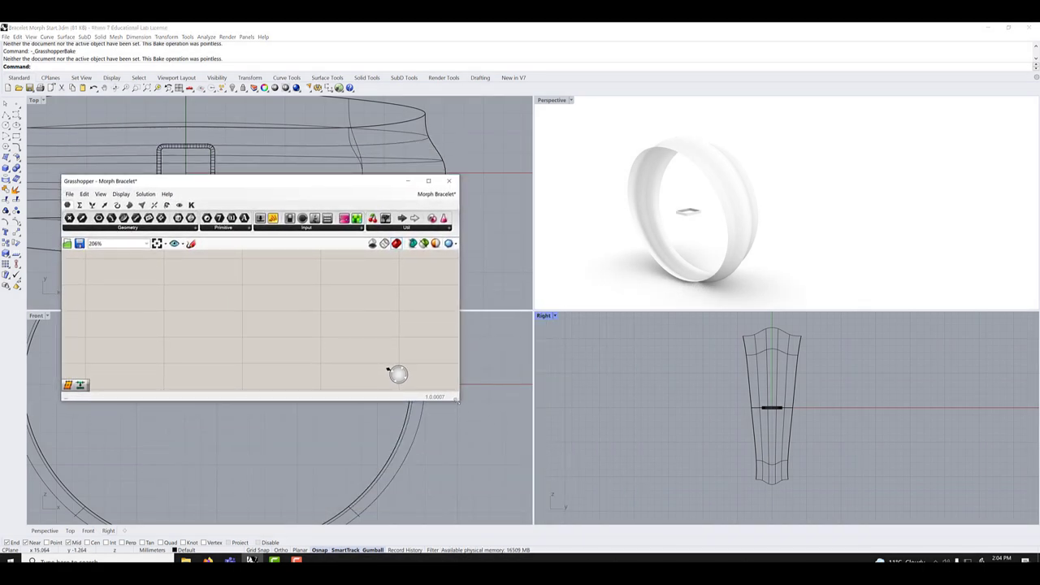
drag(461, 402, 564, 456)
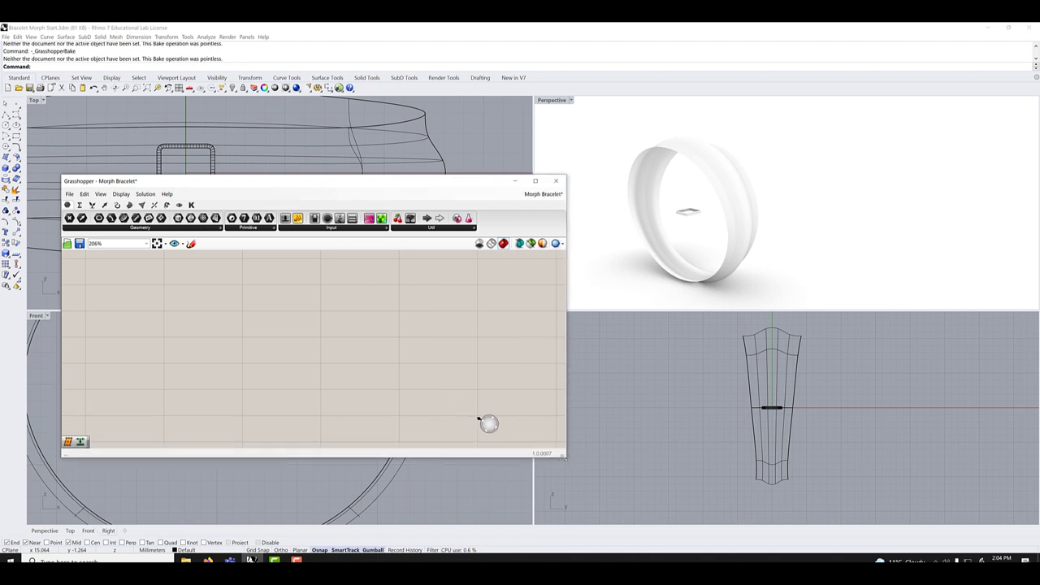
click(697, 215)
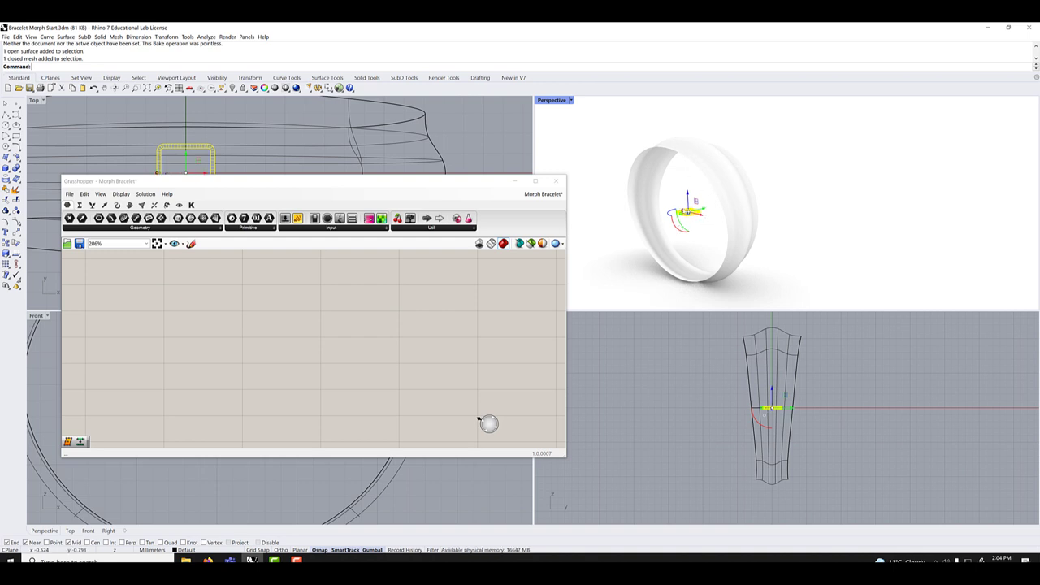
click(707, 171)
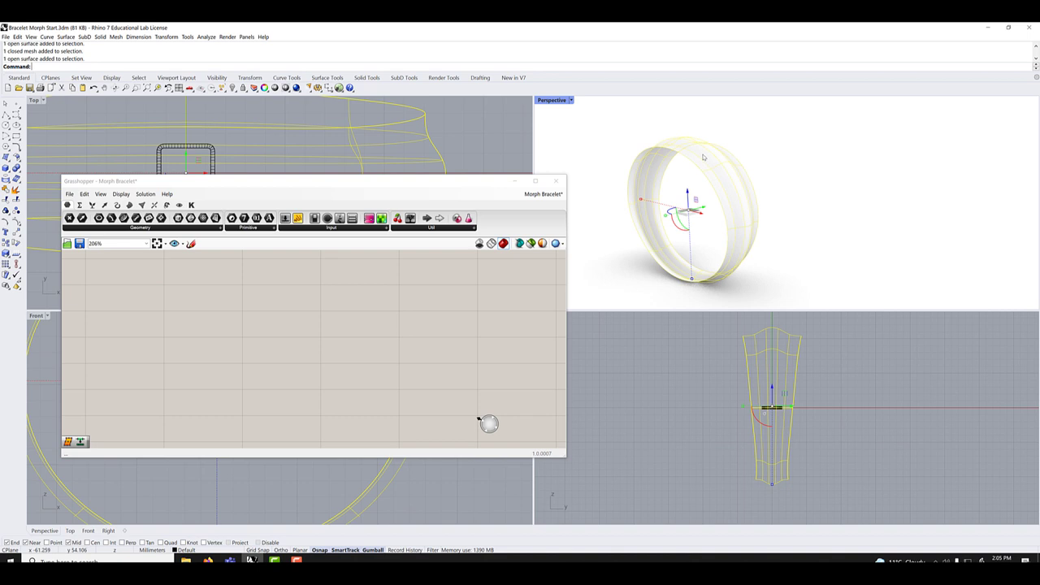
Place a Surface parameter, set it to the bracelet surface, and shift it left.
double_click(305, 338)
text(s)
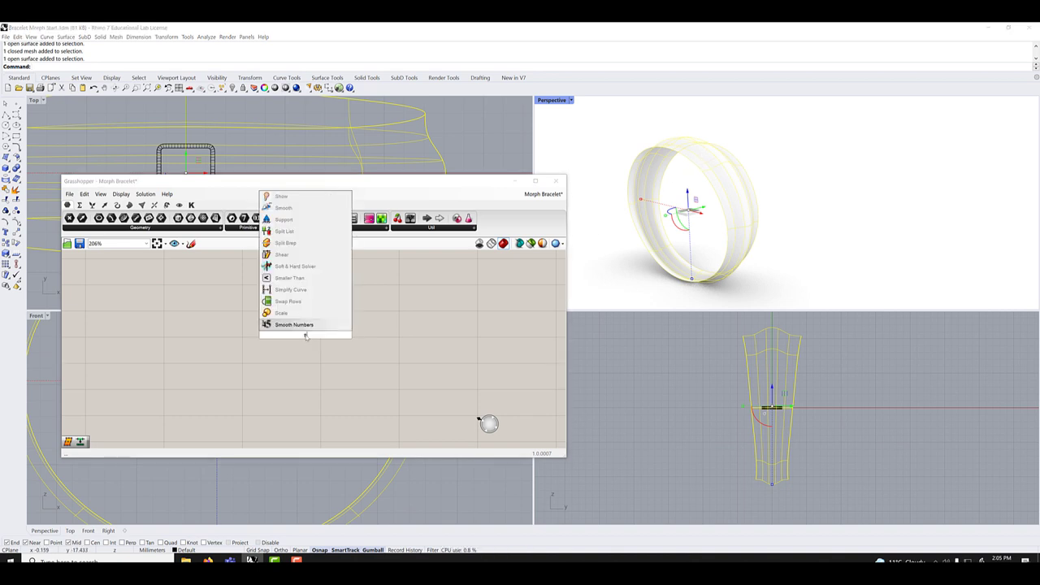
text(urface)
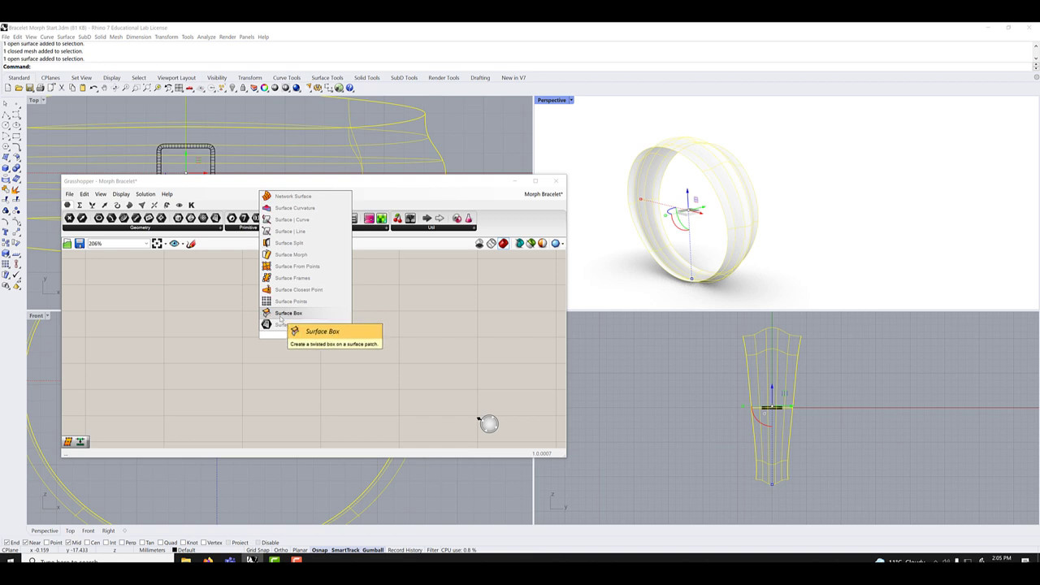
click(281, 316)
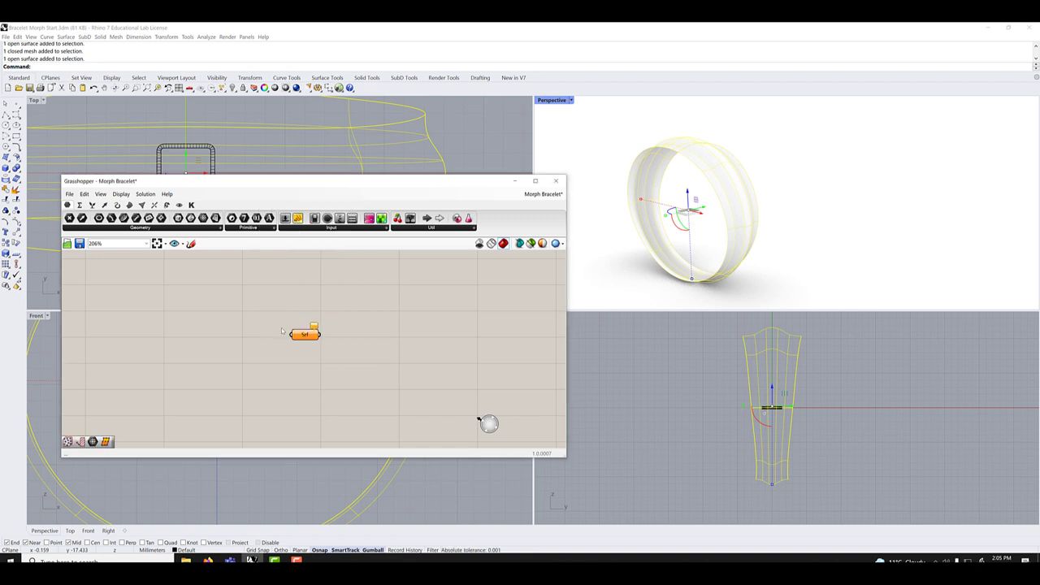
click(800, 370)
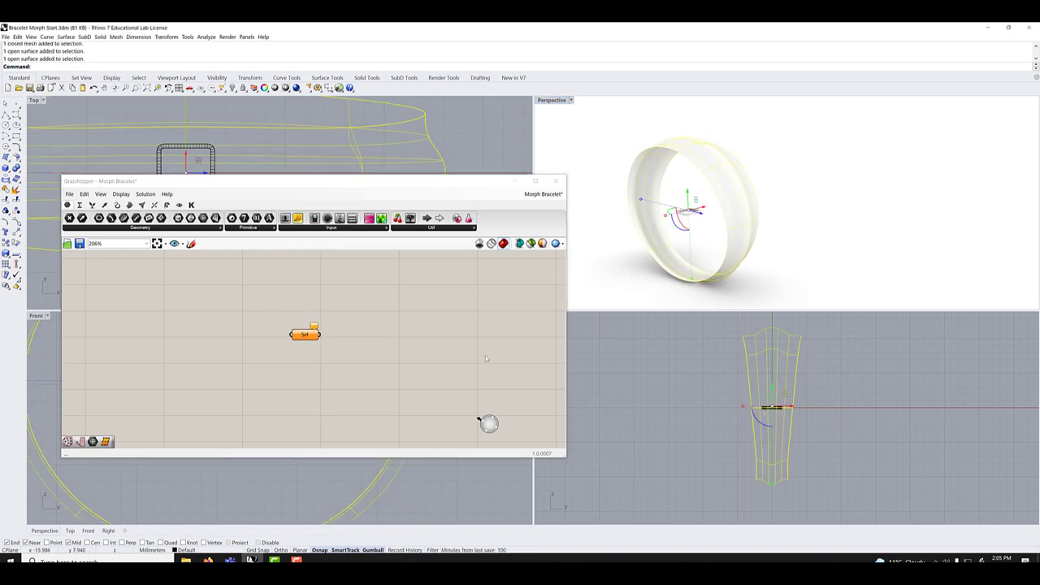
click(305, 335)
right_click(305, 335)
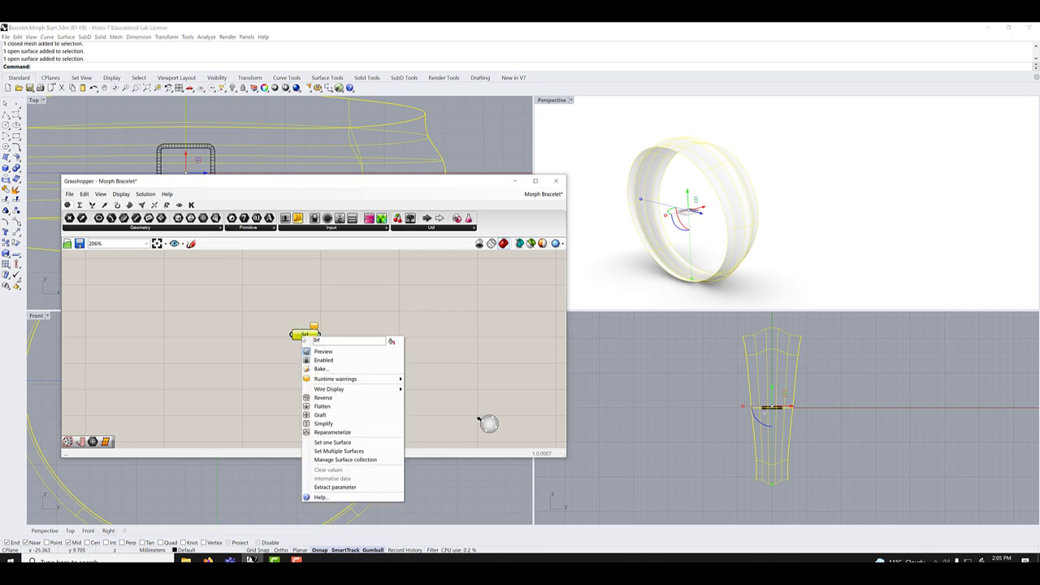
click(352, 444)
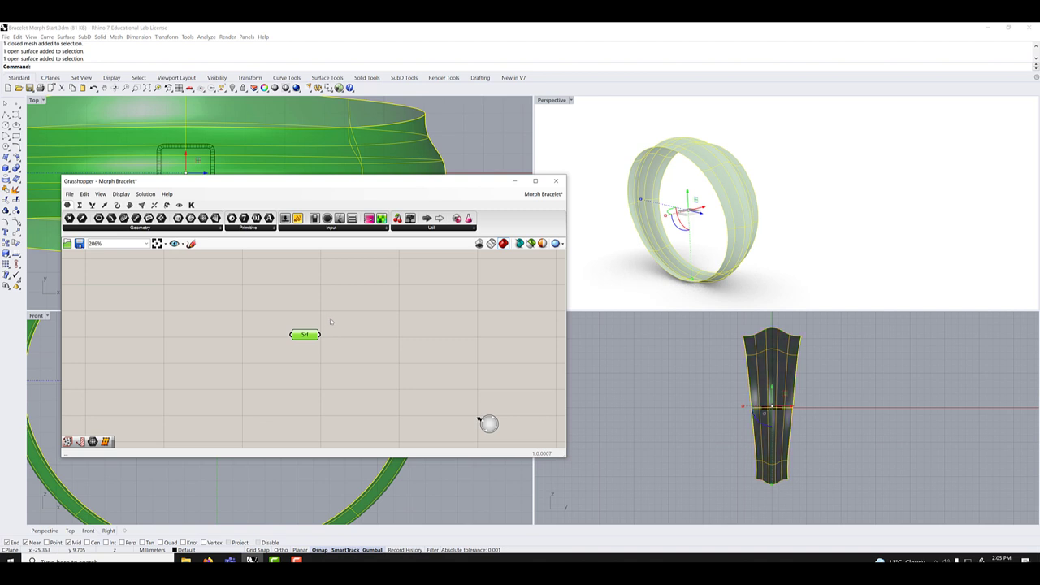
click(309, 348)
drag(305, 339, 246, 346)
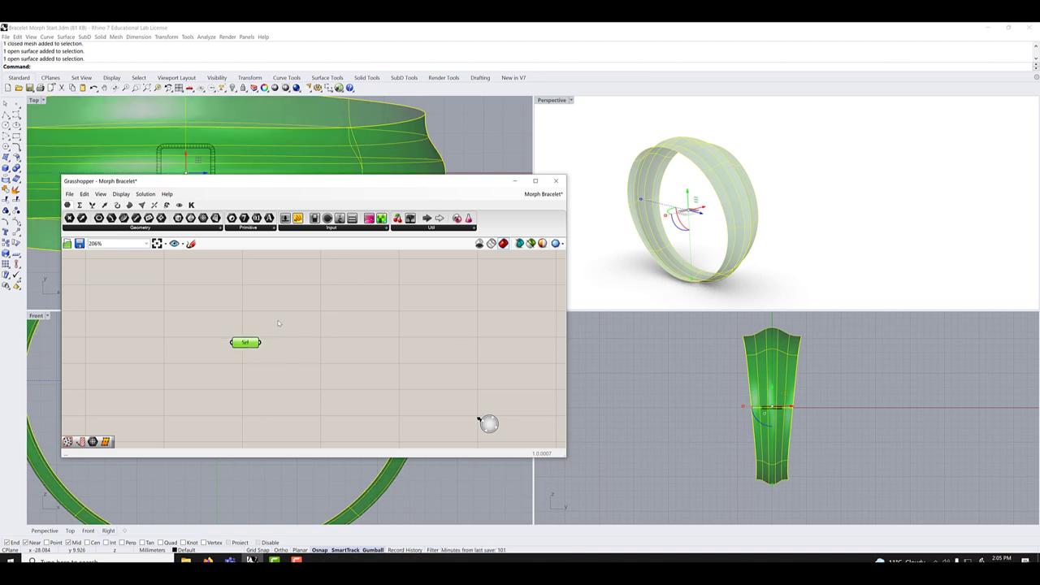
Add a Mesh parameter set to the small rounded-square mesh cell from Rhino.
click(278, 324)
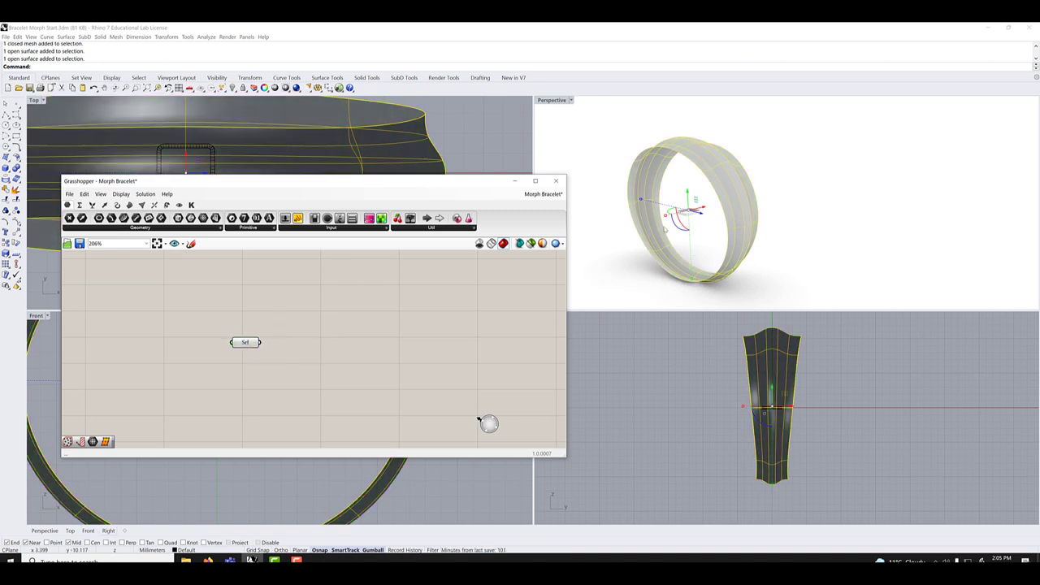
double_click(351, 306)
text(mesh)
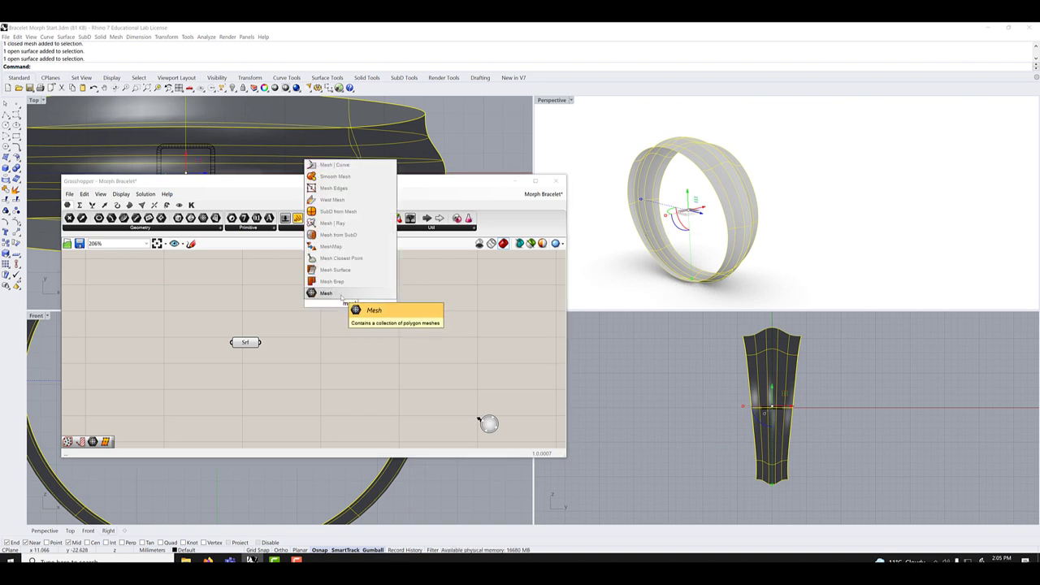
click(344, 295)
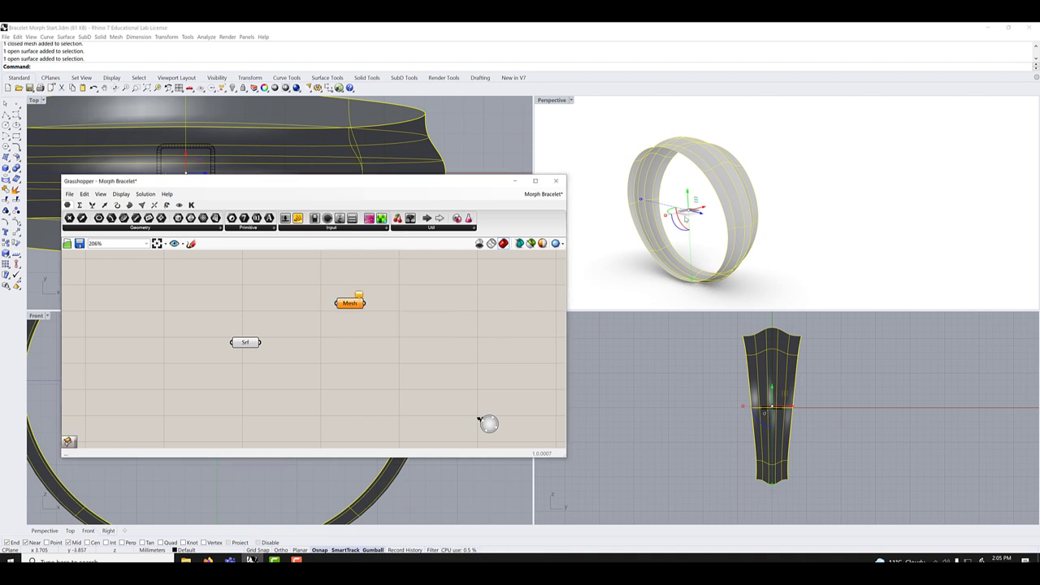
click(687, 215)
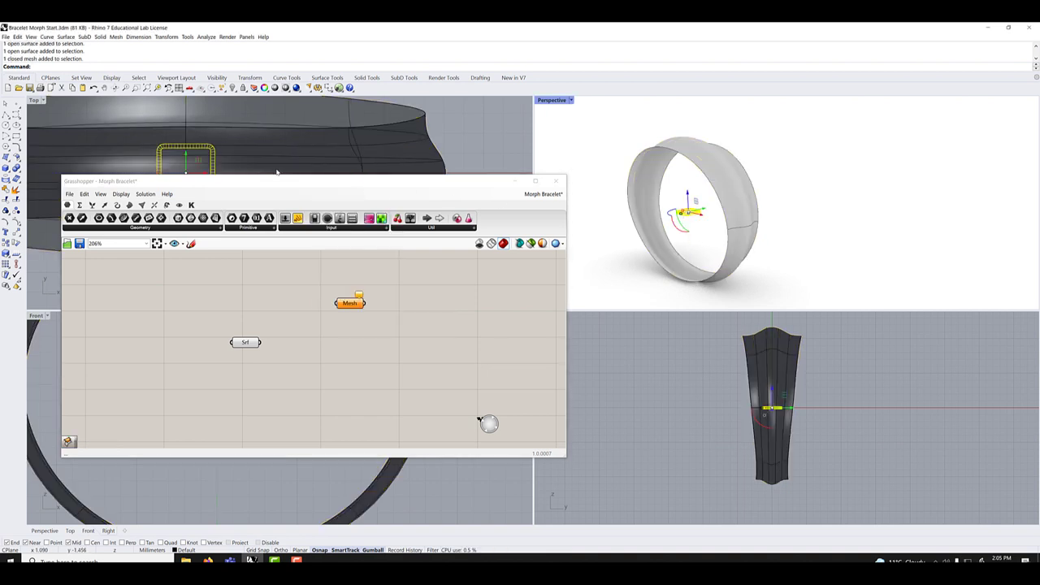
drag(274, 182, 262, 225)
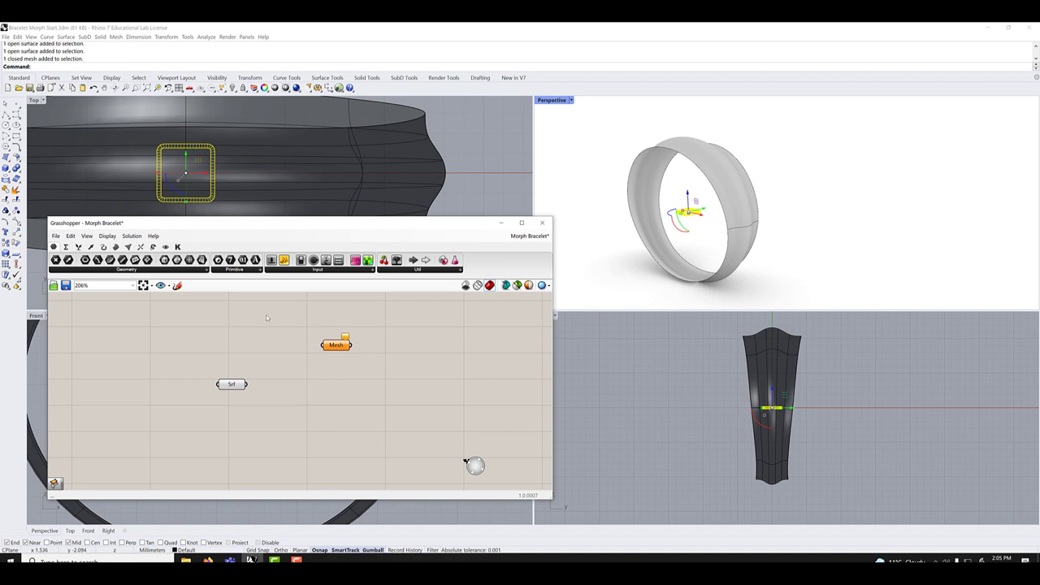
right_click(342, 345)
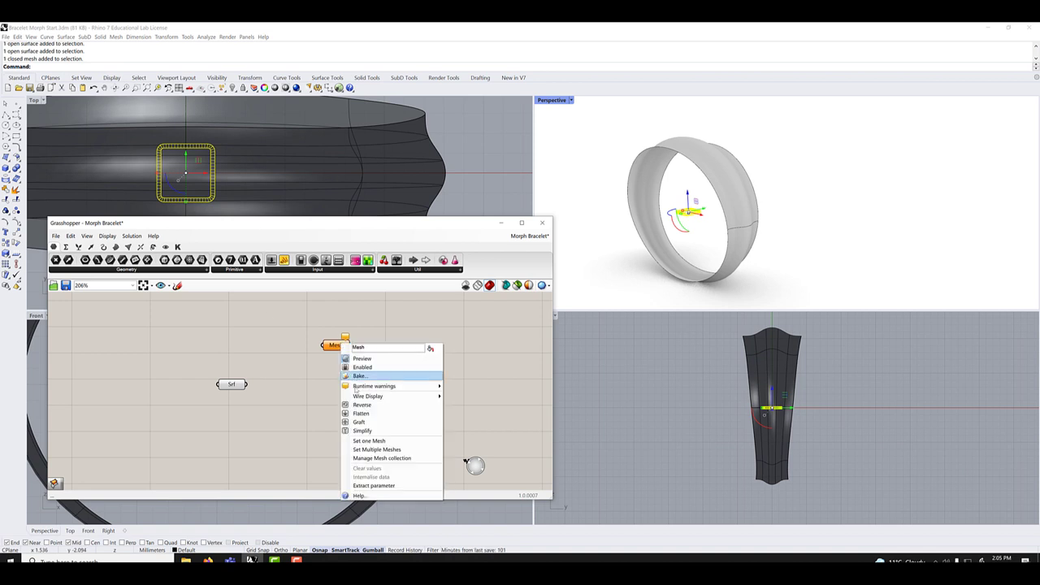
click(370, 442)
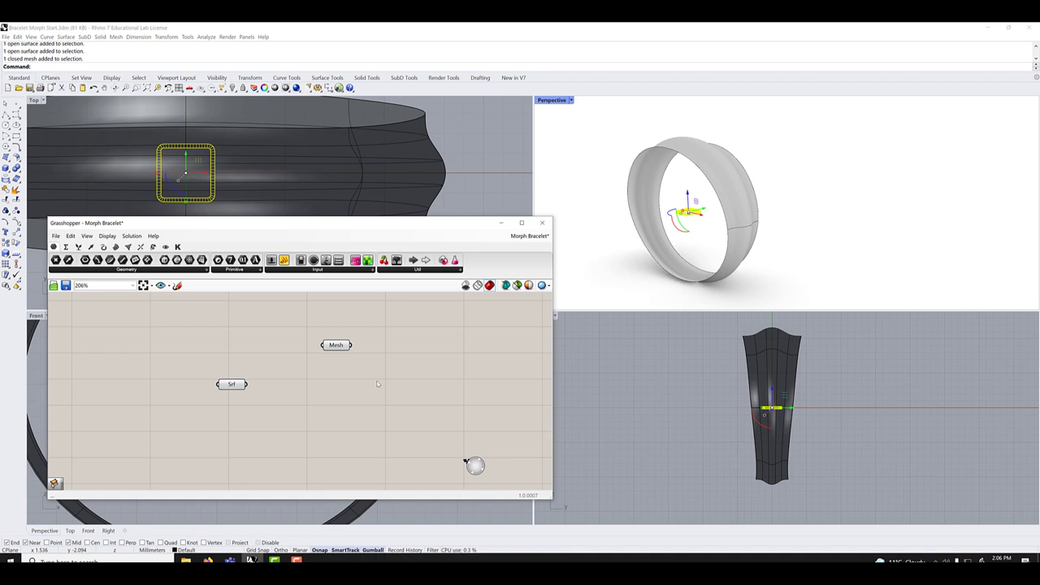
Add Divide Domain² via 'di' and wire the Surface parameter into its I input.
double_click(322, 406)
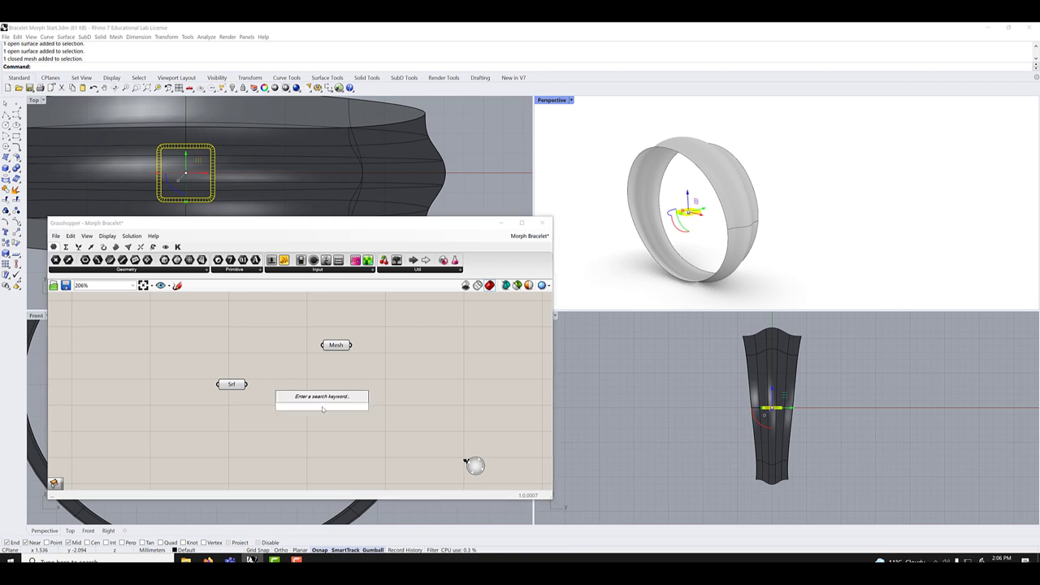
text(di)
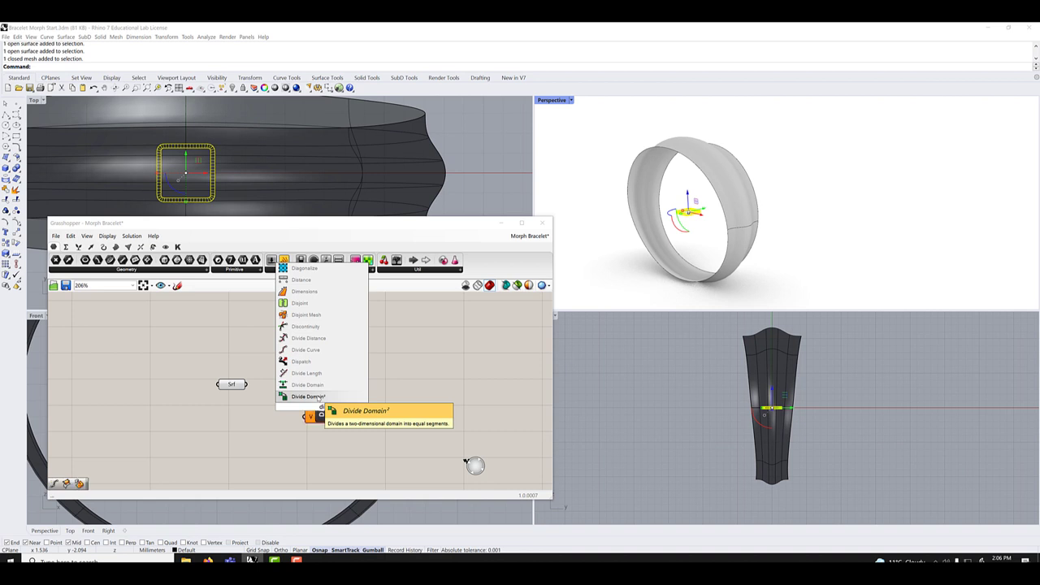
key(Return)
click(747, 175)
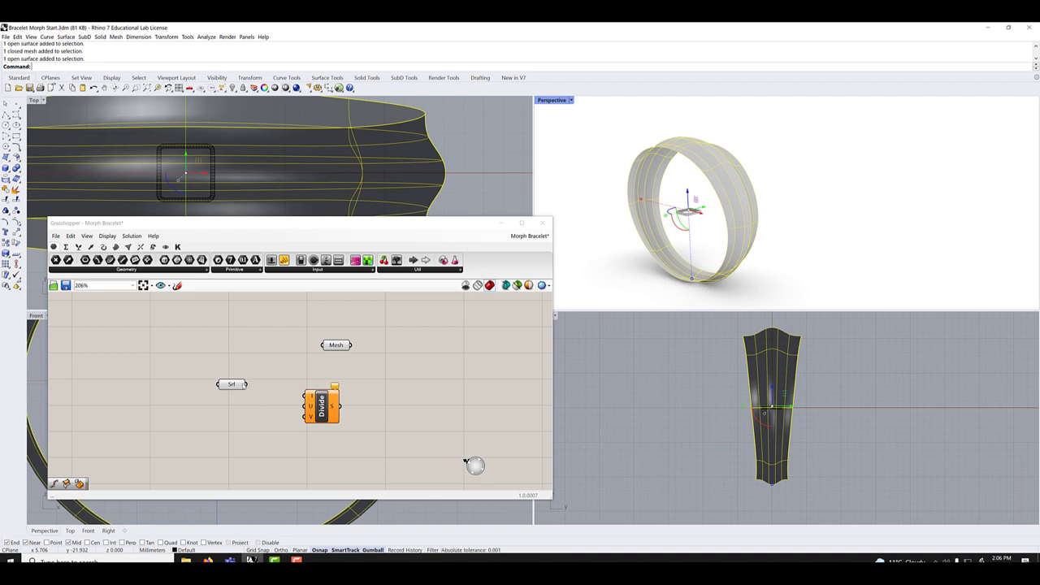
drag(245, 384, 305, 396)
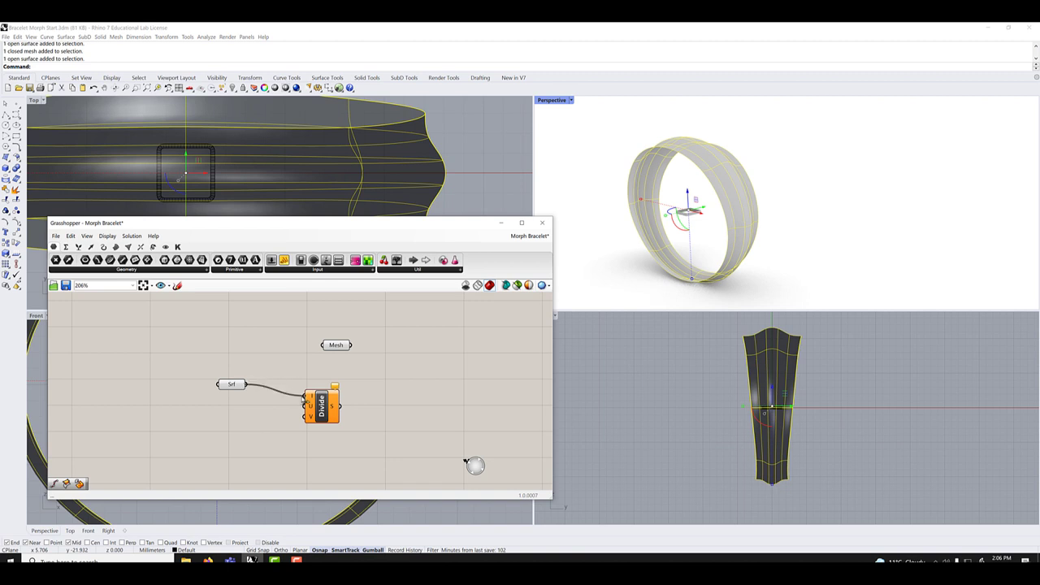
Create a number slider for Divide's U input and Alt-drag a copy into V, both at 2.
double_click(254, 409)
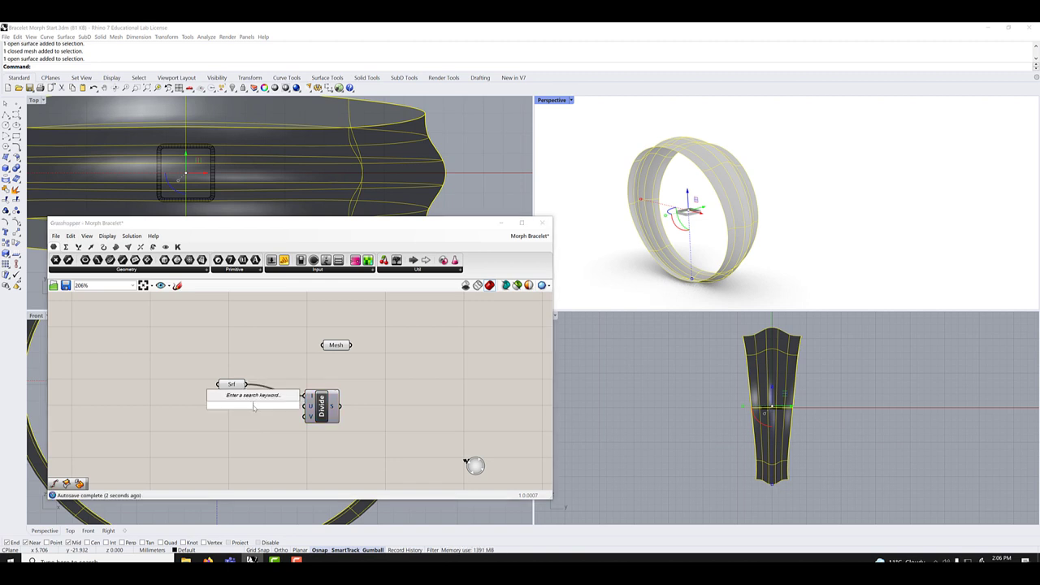
text(7)
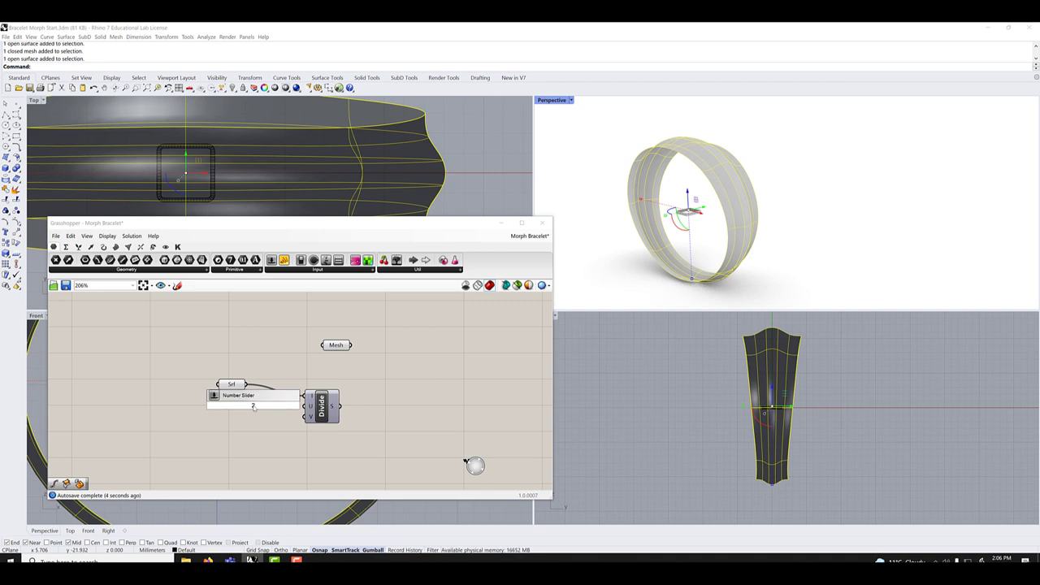
text(<50)
key(Return)
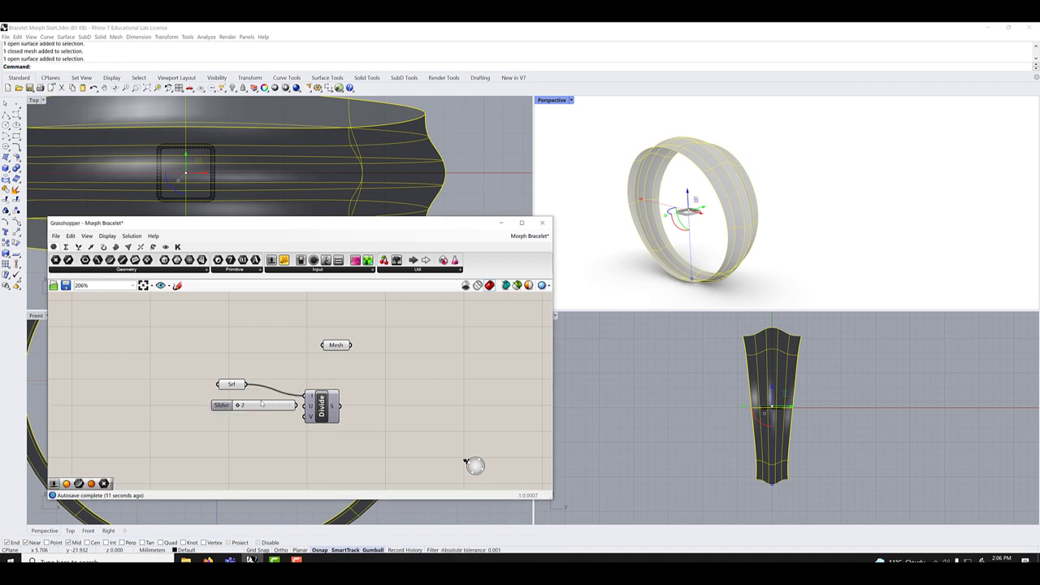
click(262, 404)
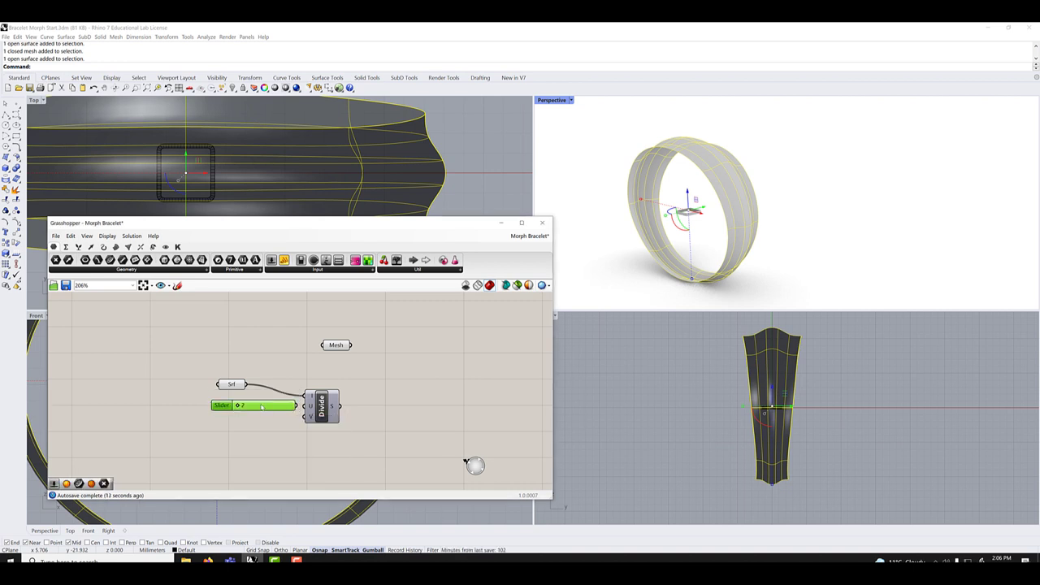
alt+drag(261, 411, 252, 410)
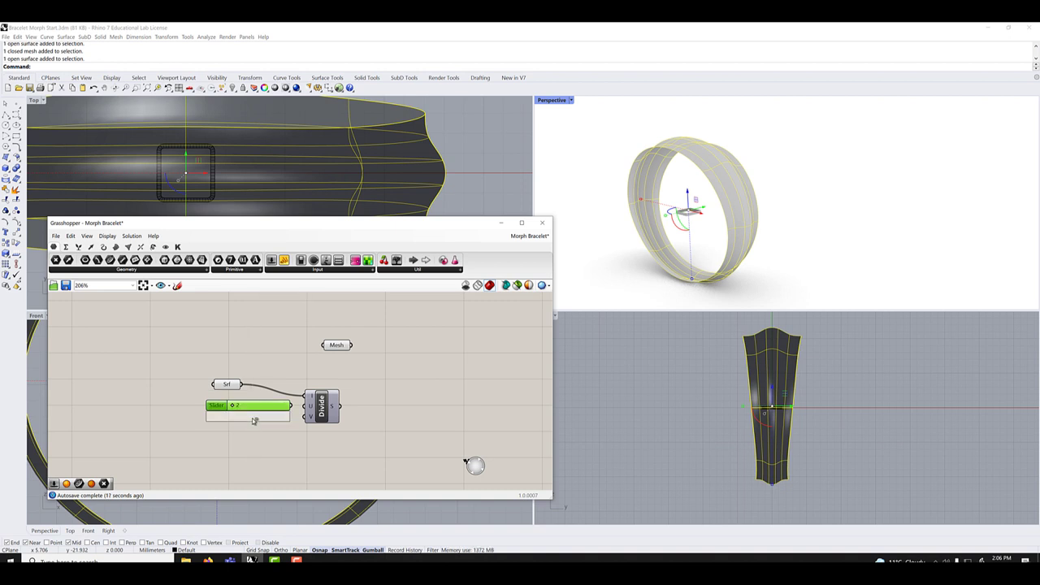
mouse_move(255, 421)
alt+mouse_down()
mouse_move(306, 406)
mouse_move(305, 416)
mouse_move(273, 424)
alt+mouse_up()
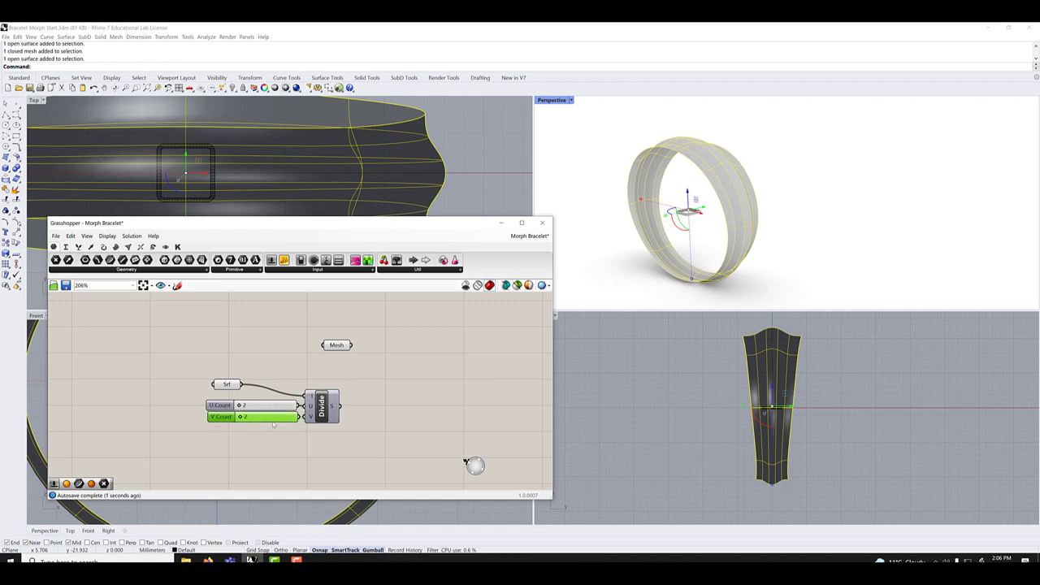
click(294, 382)
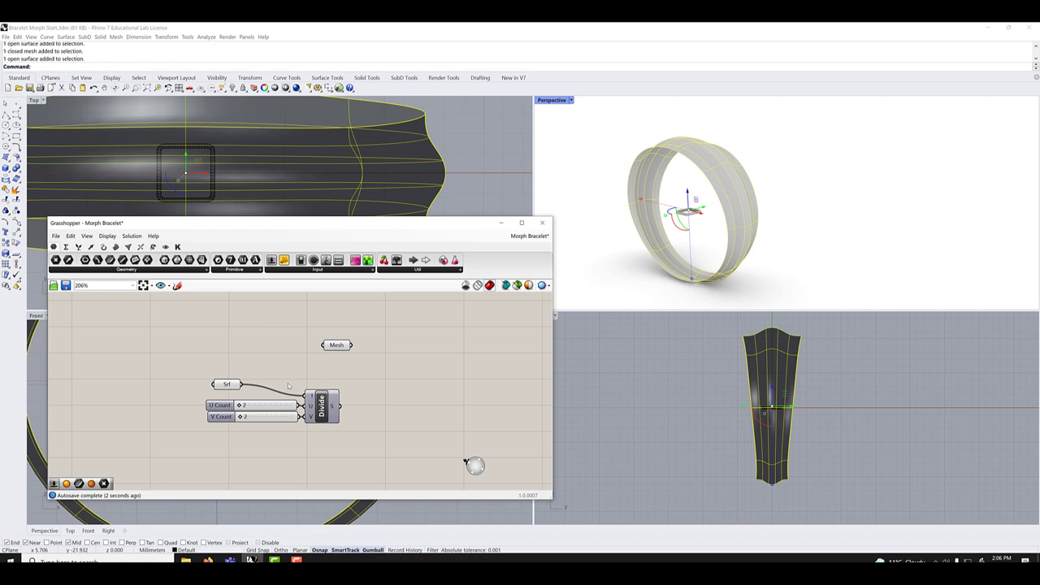
Place a Surface Box and wire Divide Domain²'s segments into its D input.
double_click(391, 402)
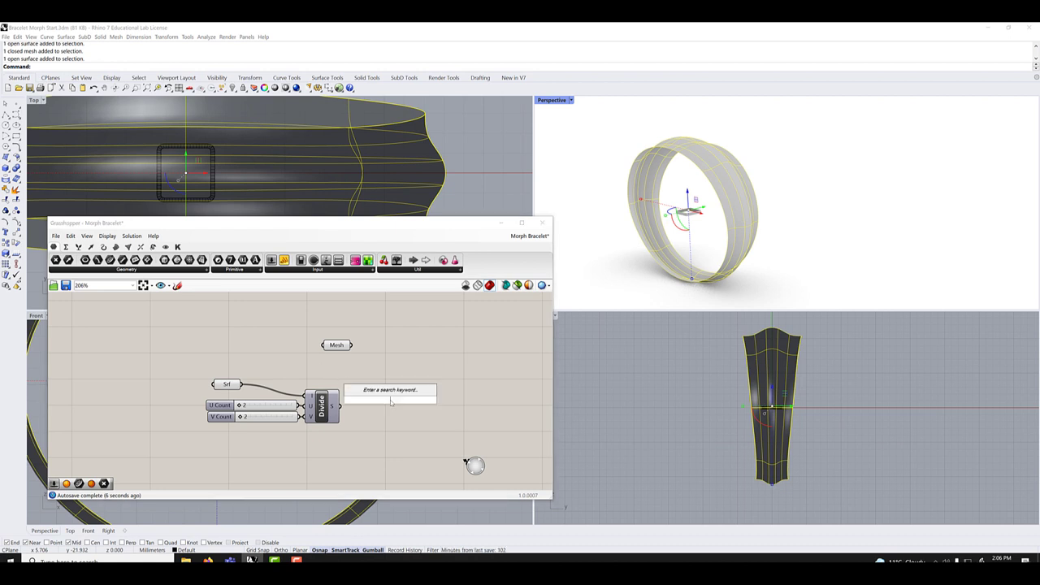
text(su)
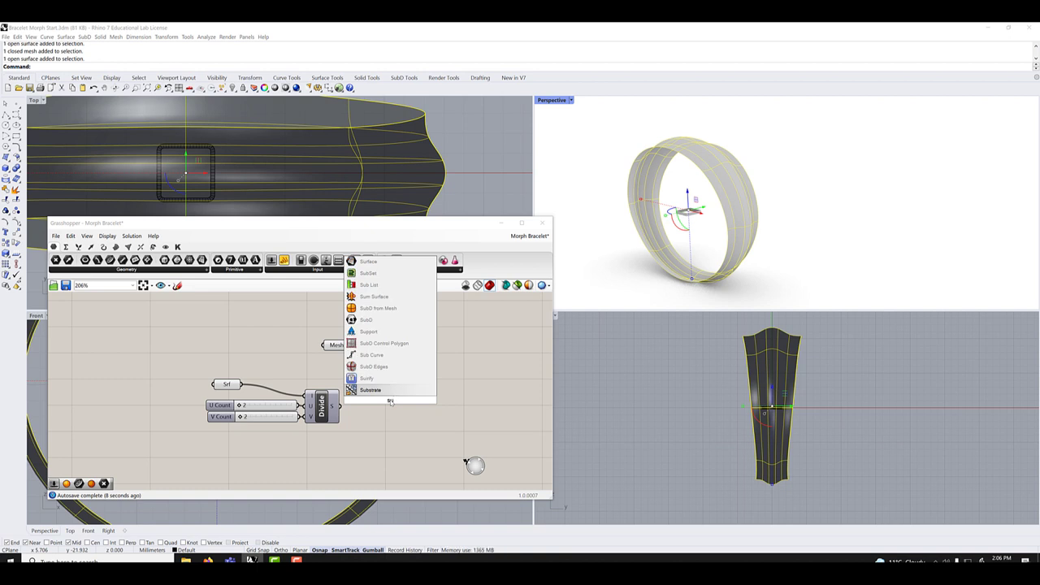
text(h)
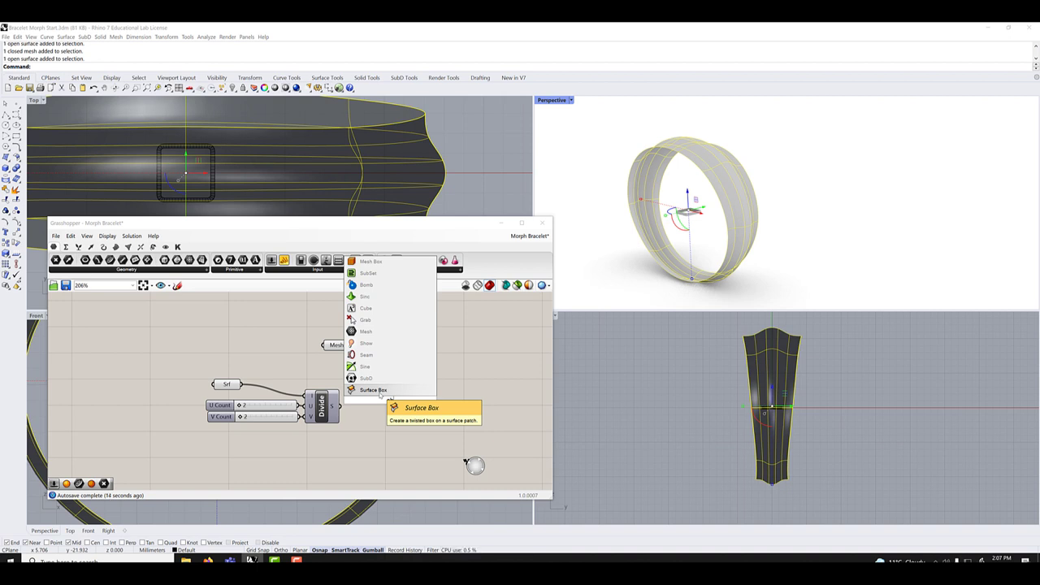
click(379, 393)
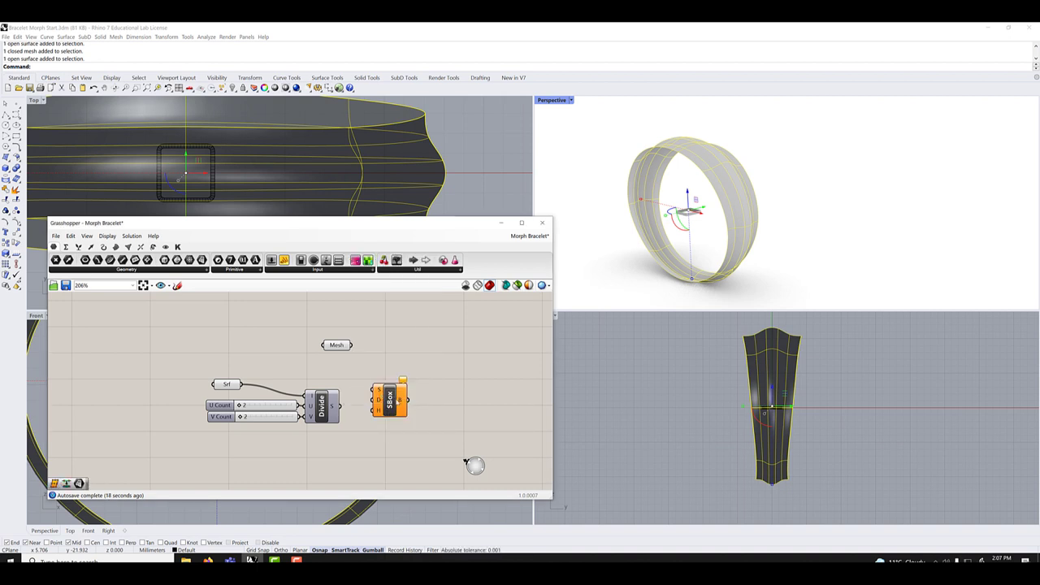
drag(400, 400, 401, 404)
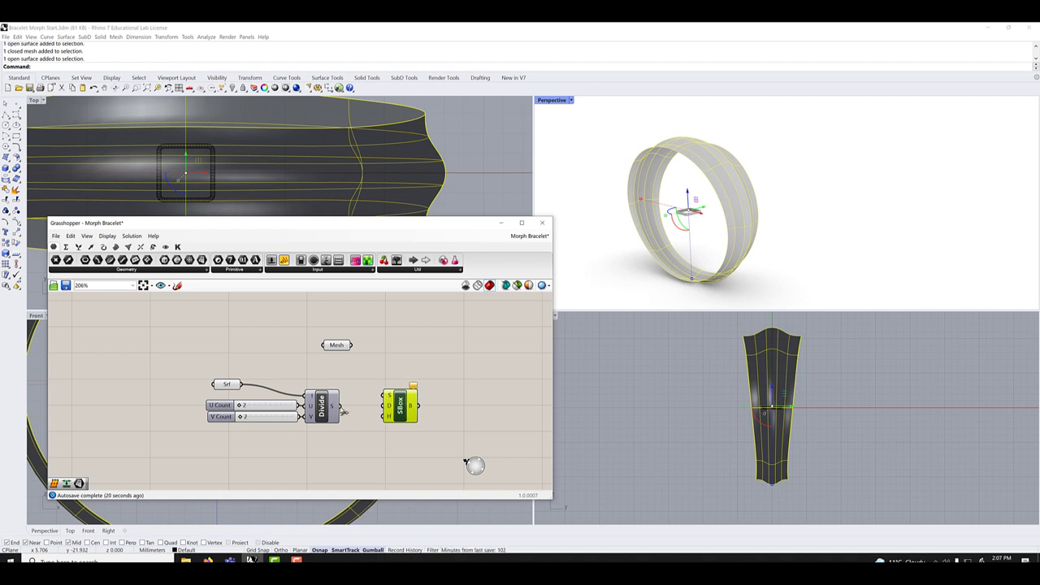
drag(342, 407, 382, 406)
Add a Height slider of 1 and wire it into the Surface Box's H input.
double_click(363, 445)
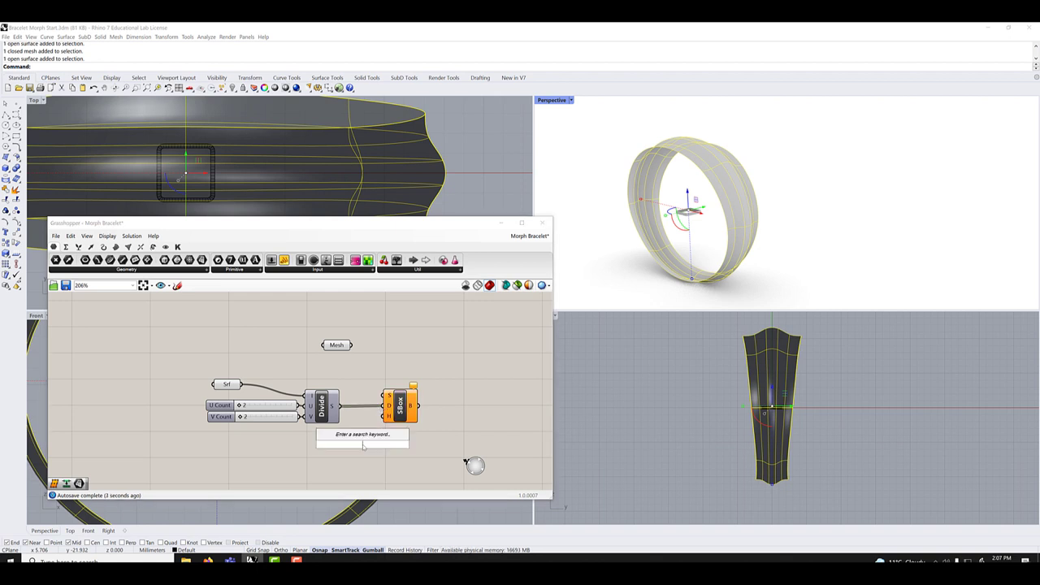
text(1)
key(Return)
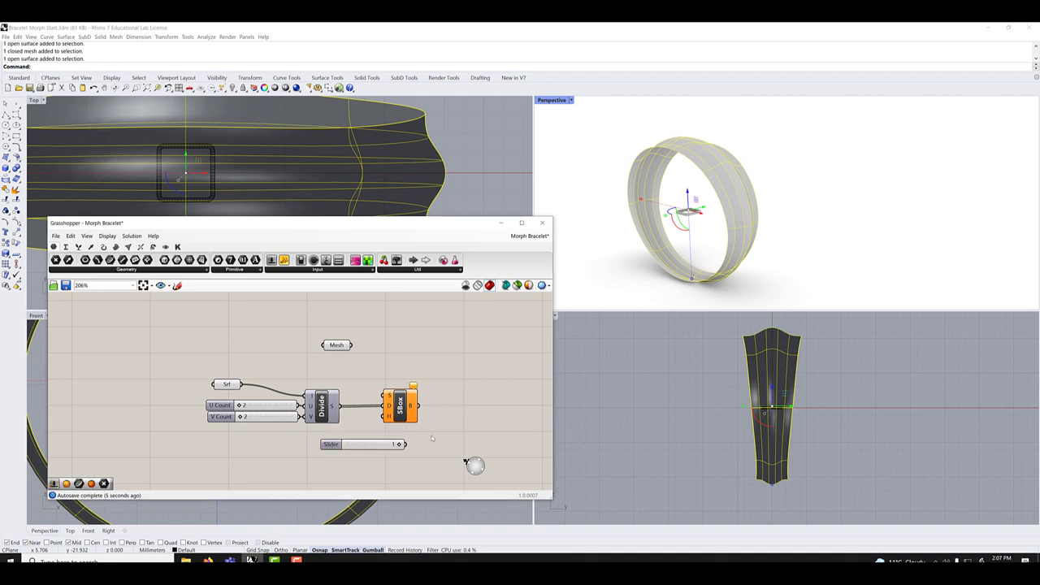
drag(375, 448, 336, 449)
right_click(336, 449)
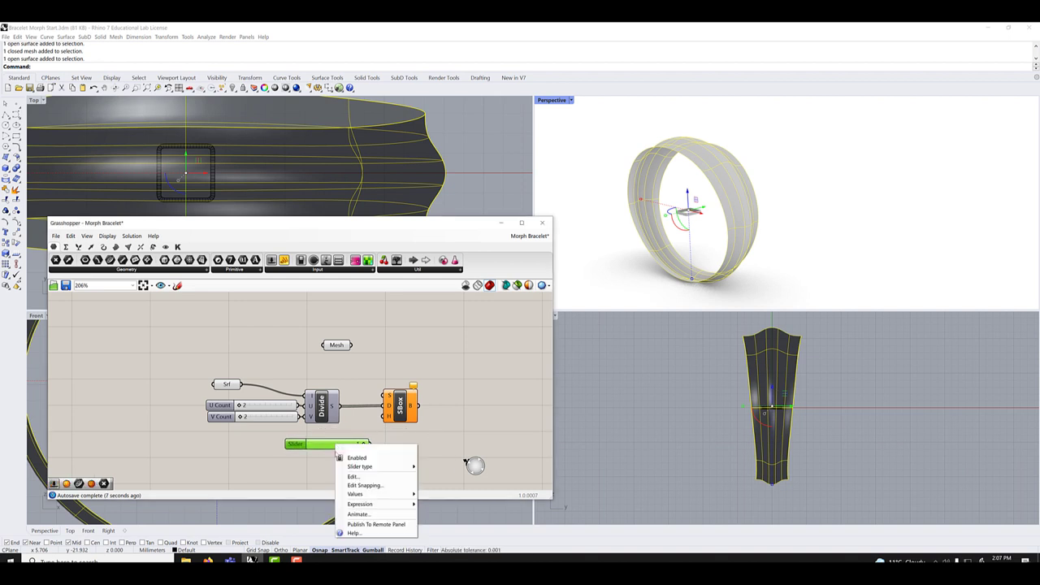
key(Escape)
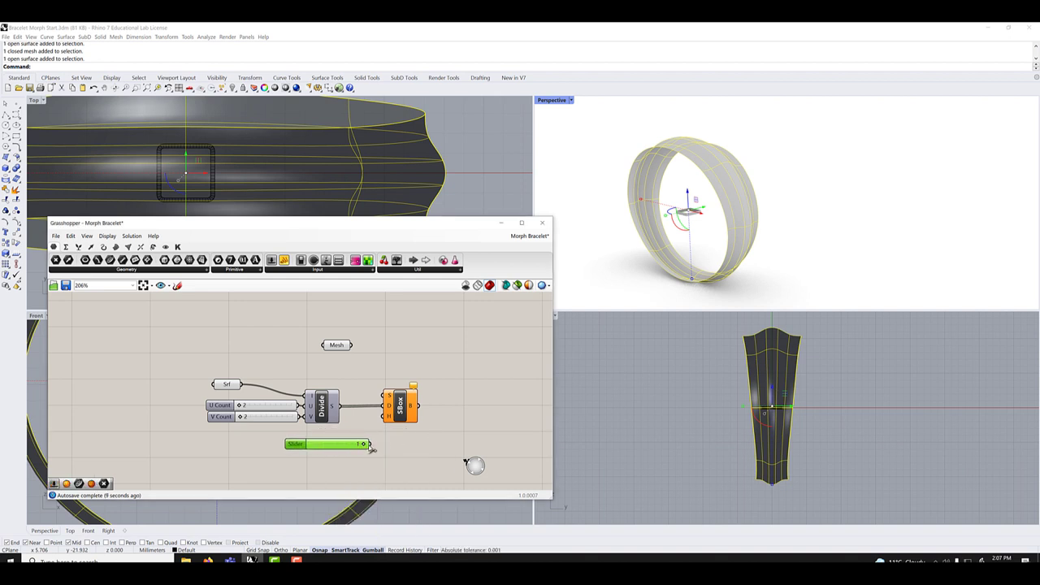
drag(370, 444, 389, 421)
drag(336, 452, 323, 442)
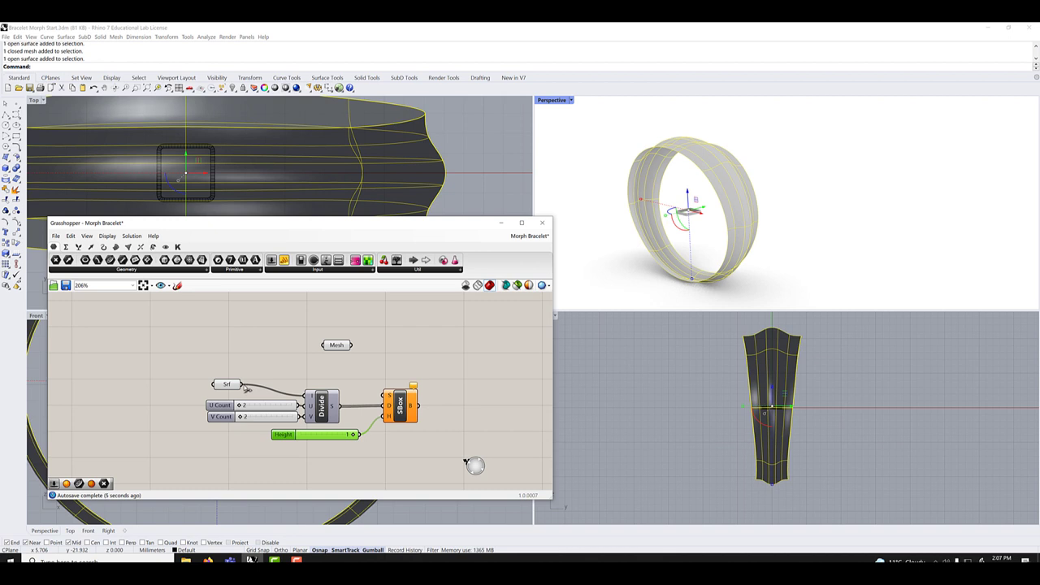
Wire the bracelet surface into the Surface Box S input and set U Count 38, V Count 8.
drag(242, 385, 395, 390)
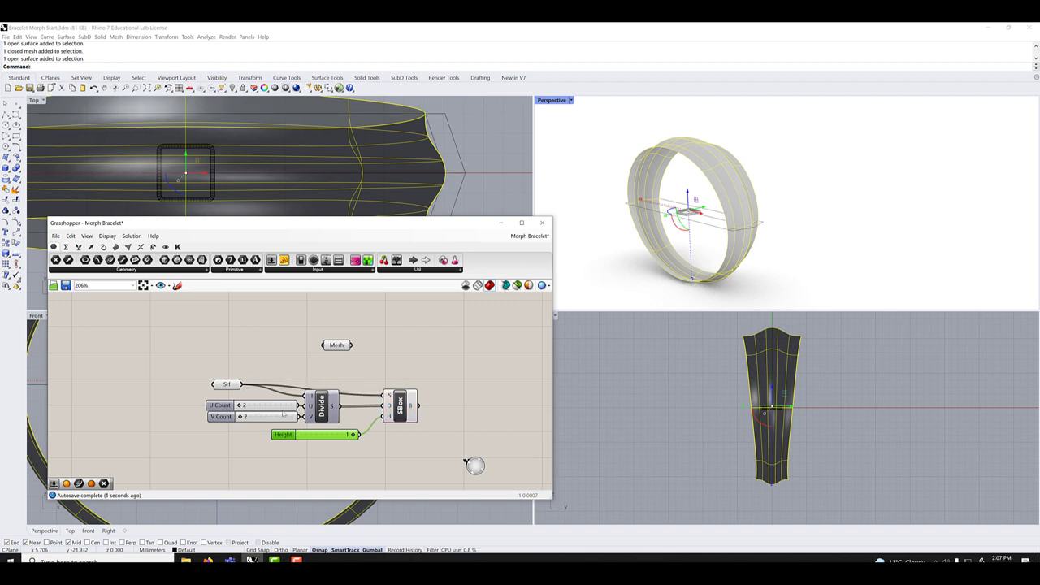
drag(227, 383, 258, 390)
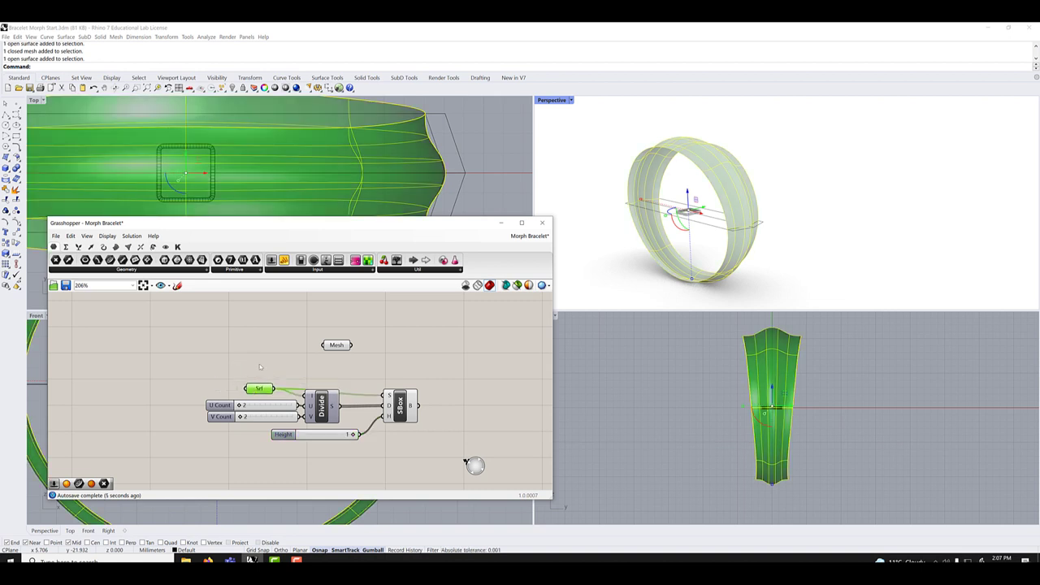
click(260, 368)
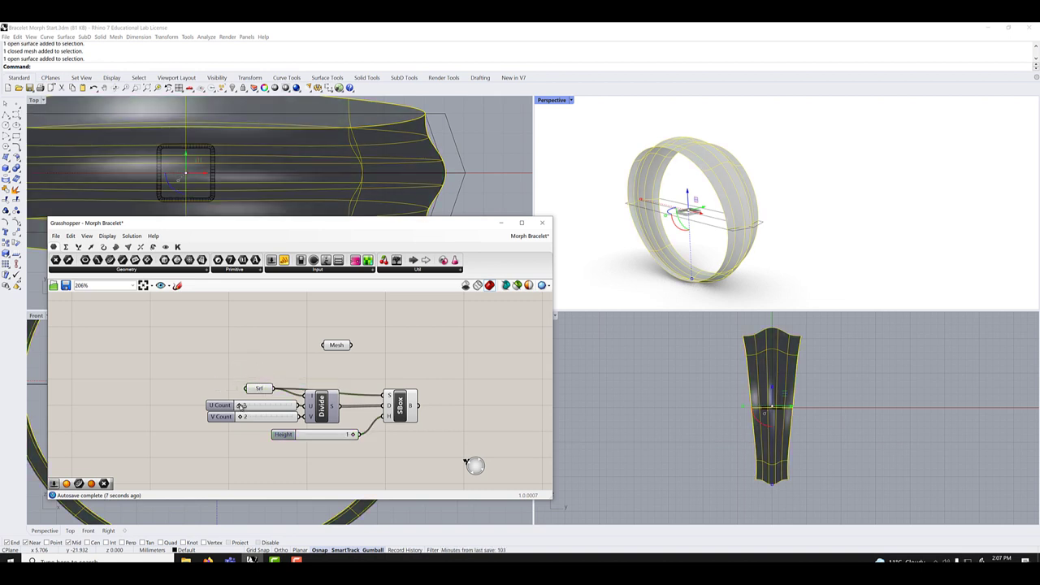
drag(240, 406, 278, 406)
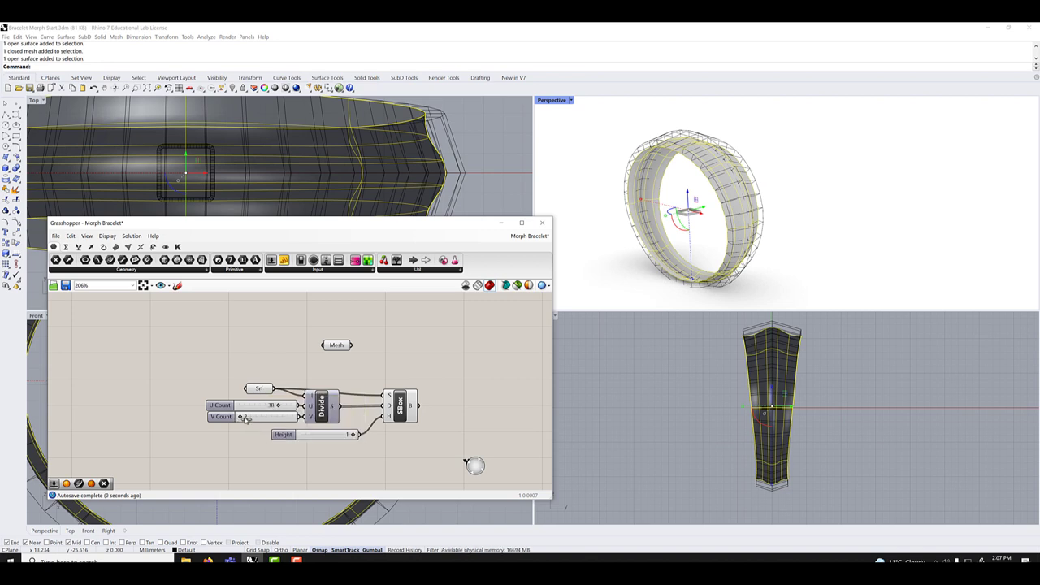
drag(241, 417, 248, 418)
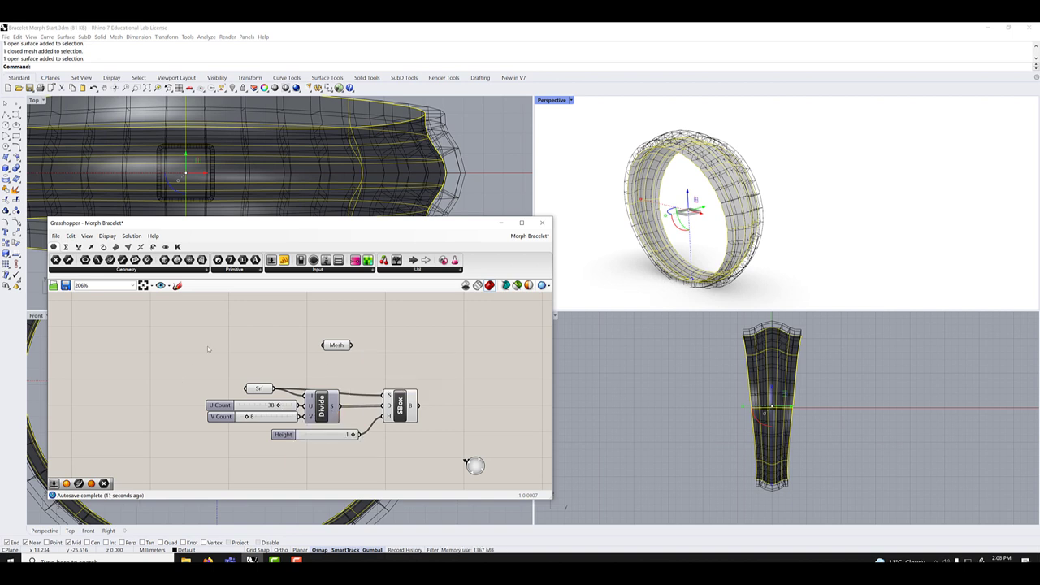
drag(207, 347, 415, 439)
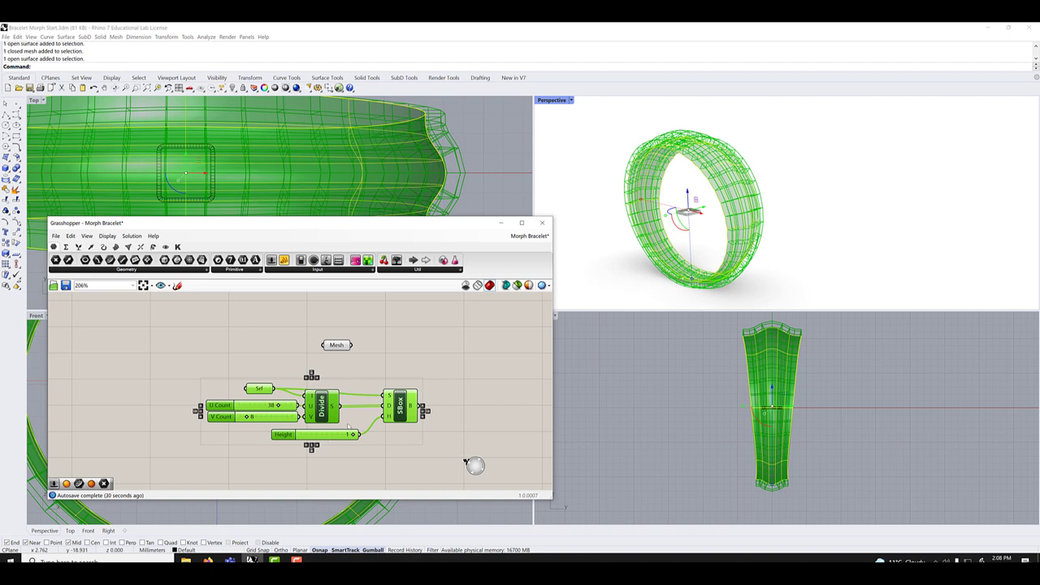
click(356, 375)
Add a Bounding Box component via 'bbox' and position it beside the Mesh parameter.
double_click(397, 355)
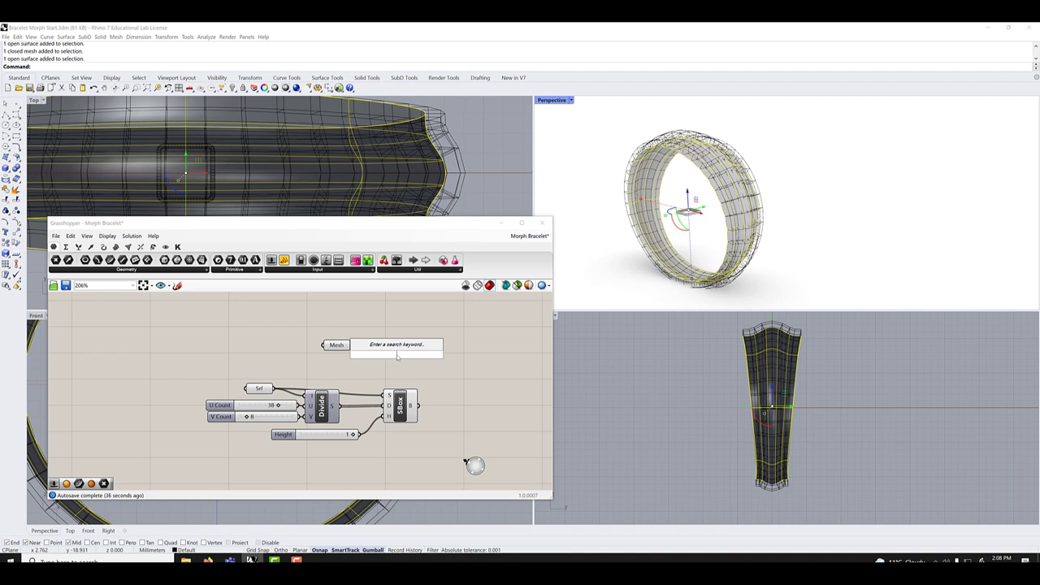
text(b)
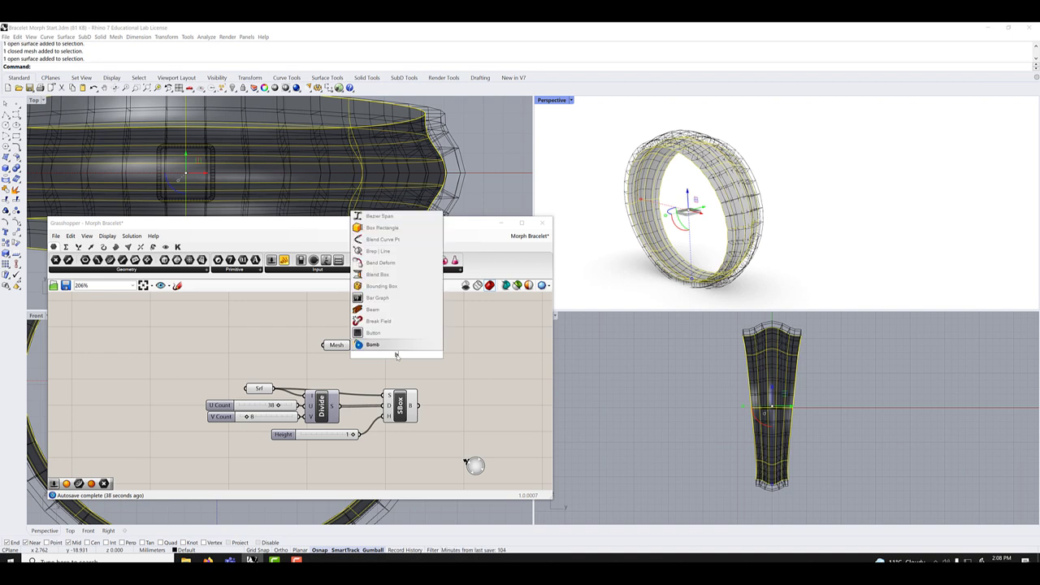
text(bo)
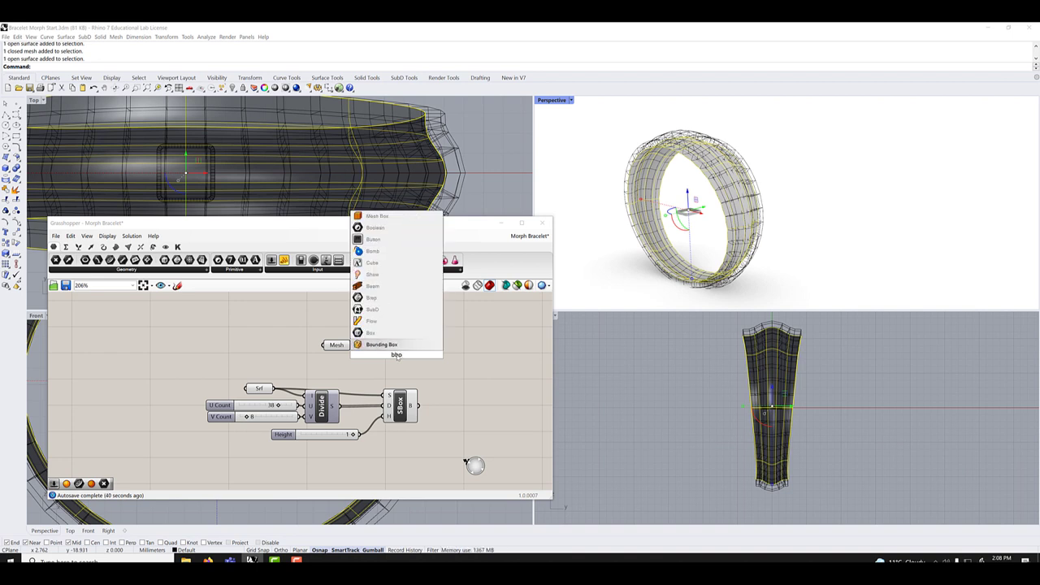
text(x)
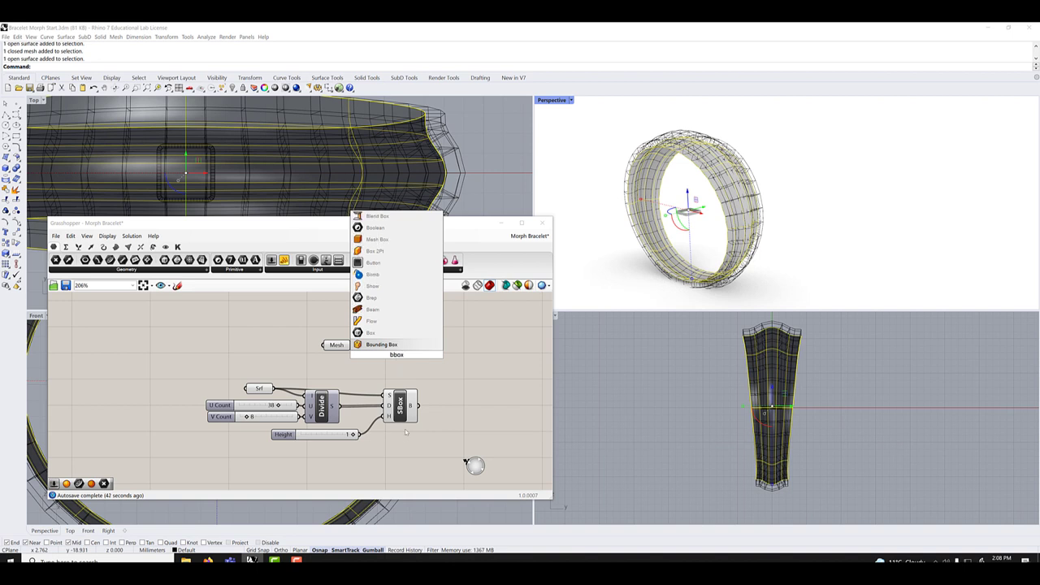
key(Return)
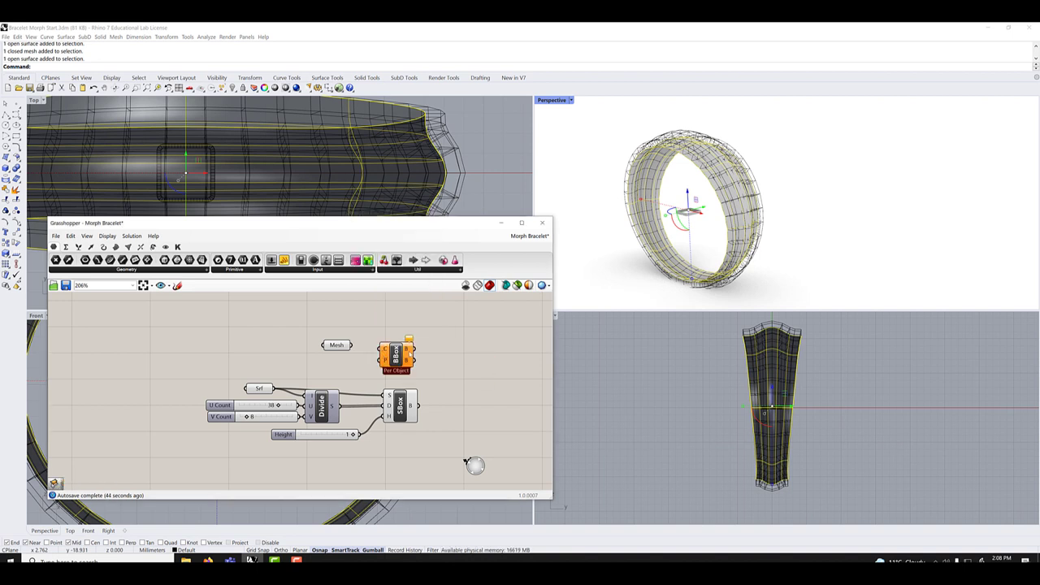
mouse_move(396, 355)
mouse_down()
mouse_move(369, 345)
mouse_move(380, 347)
mouse_up()
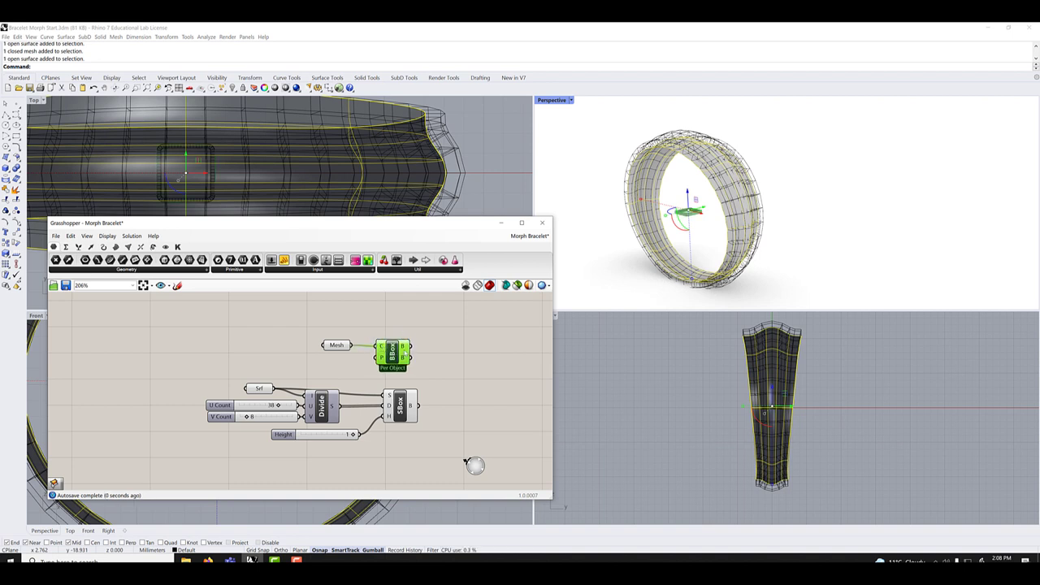
Add a Box Morph with Mesh into G, Bounding Box into R, and the surface boxes into T.
double_click(480, 338)
text(morp)
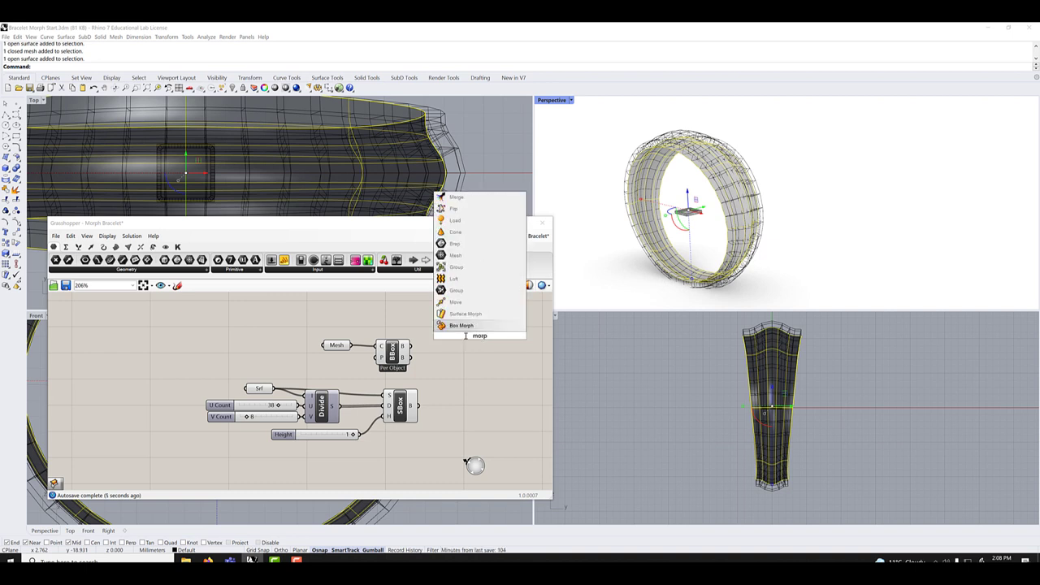
click(462, 326)
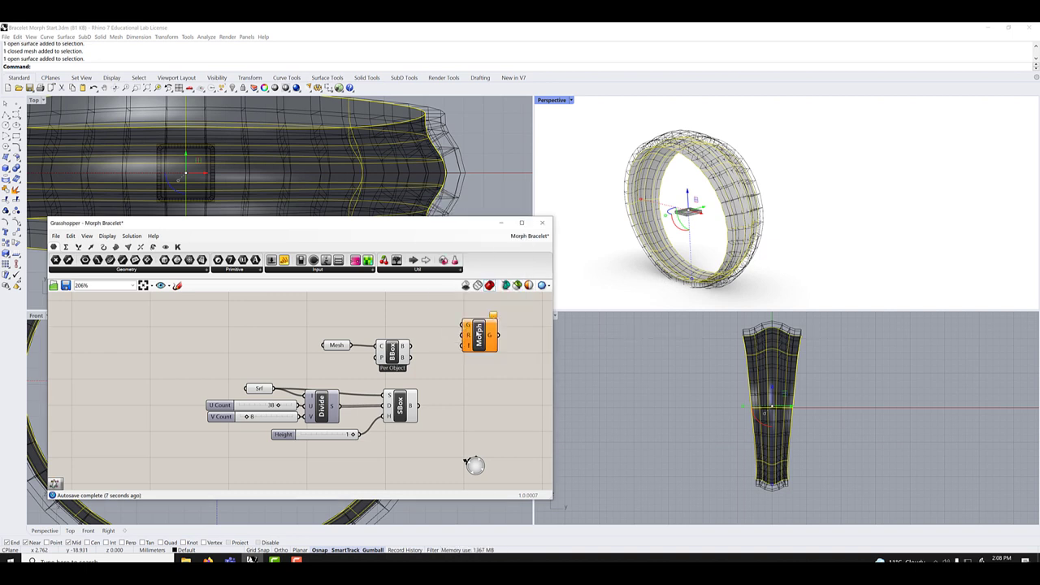
drag(487, 333, 471, 343)
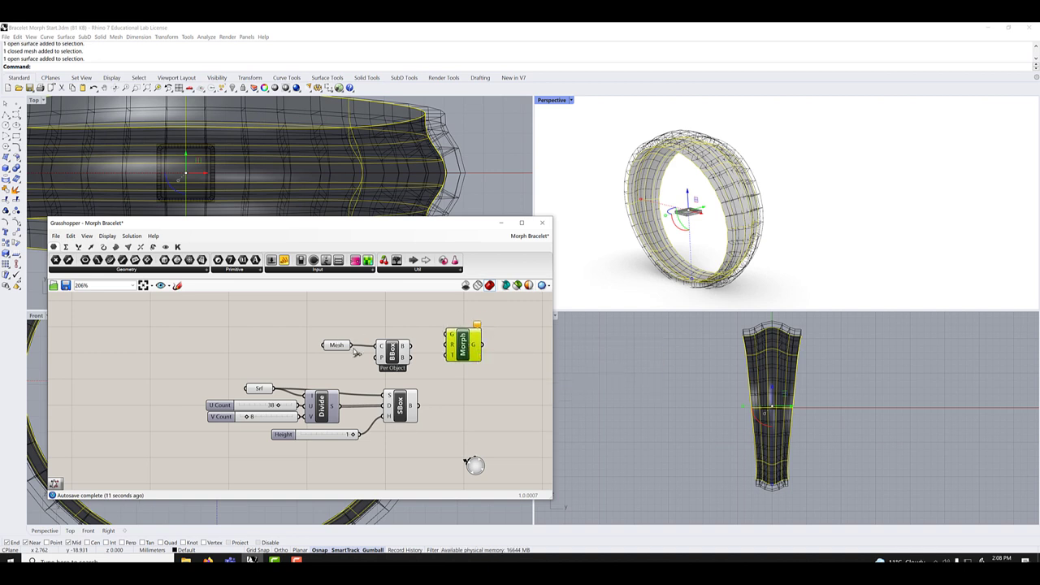
drag(359, 342, 455, 336)
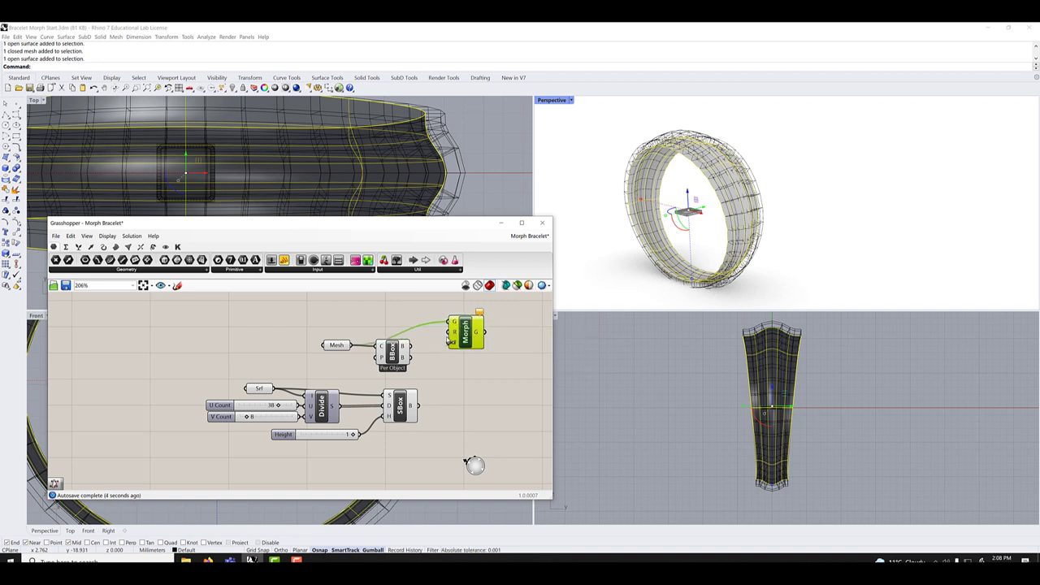
drag(391, 356, 451, 333)
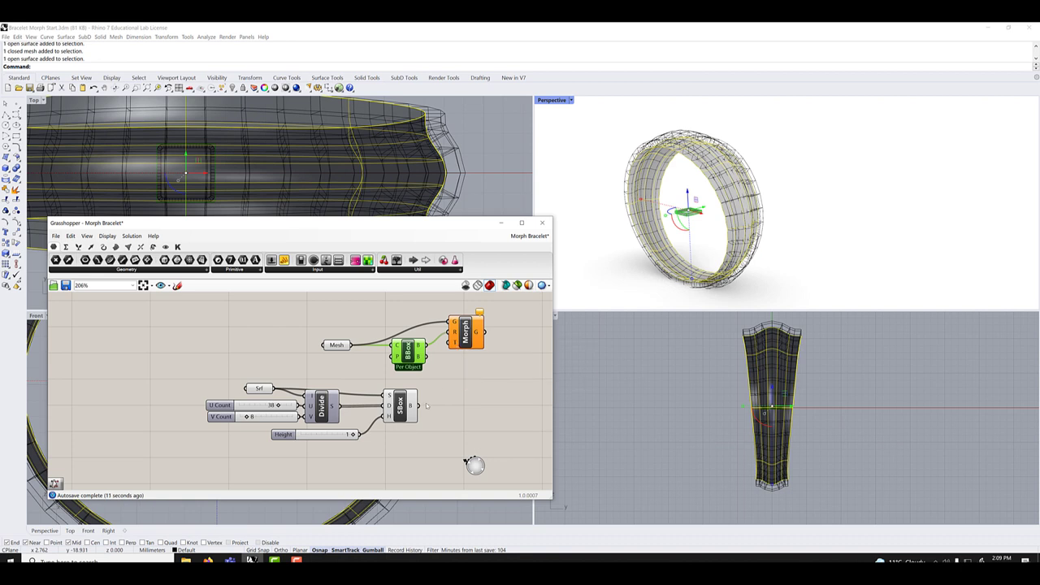
drag(424, 405, 450, 345)
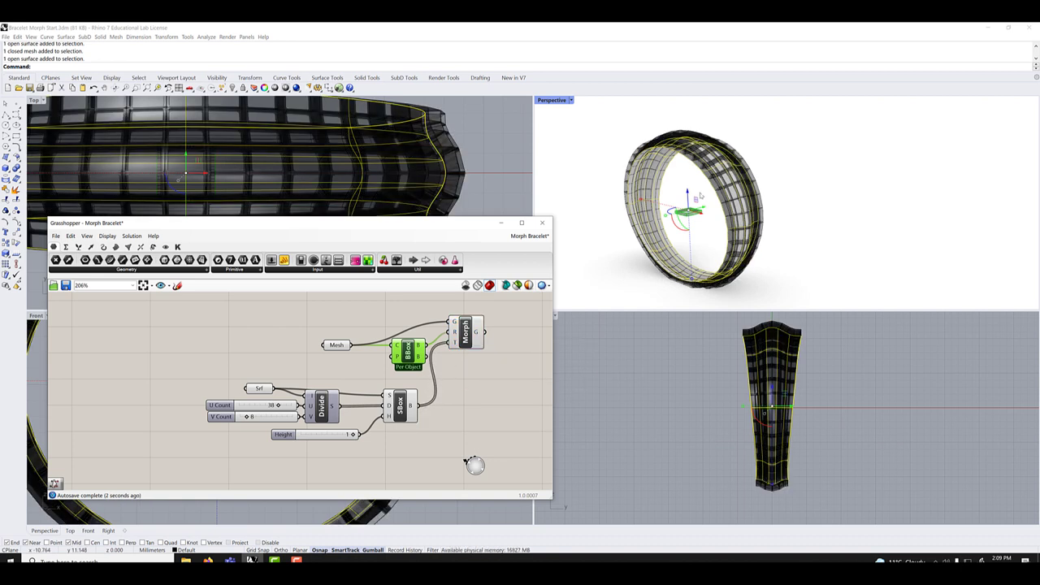
Enlarge the Perspective view, move Grasshopper aside, and orbit to inspect the bracelet.
click(559, 104)
double_click(560, 104)
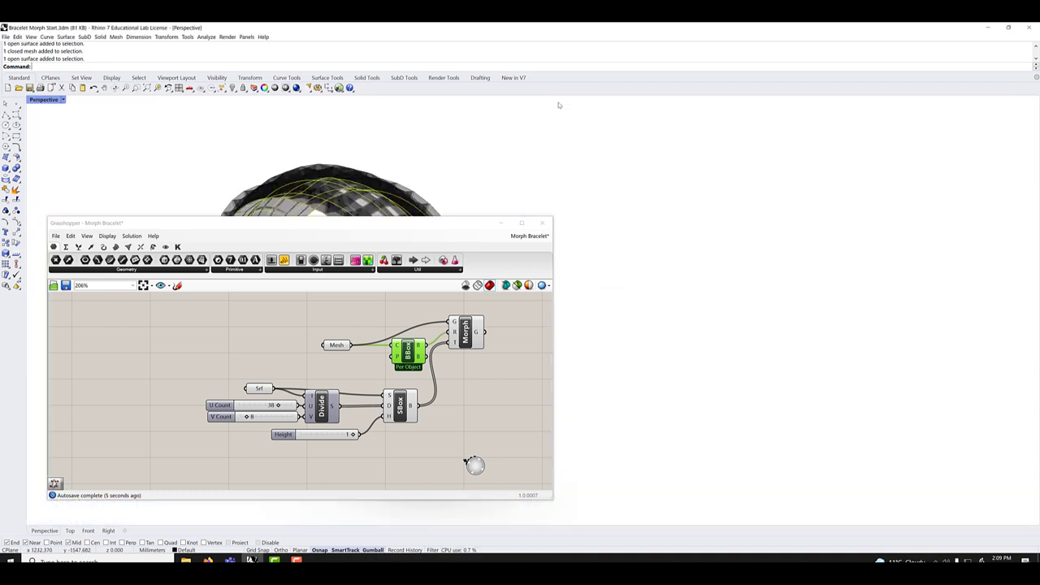
click(467, 225)
drag(468, 225, 904, 197)
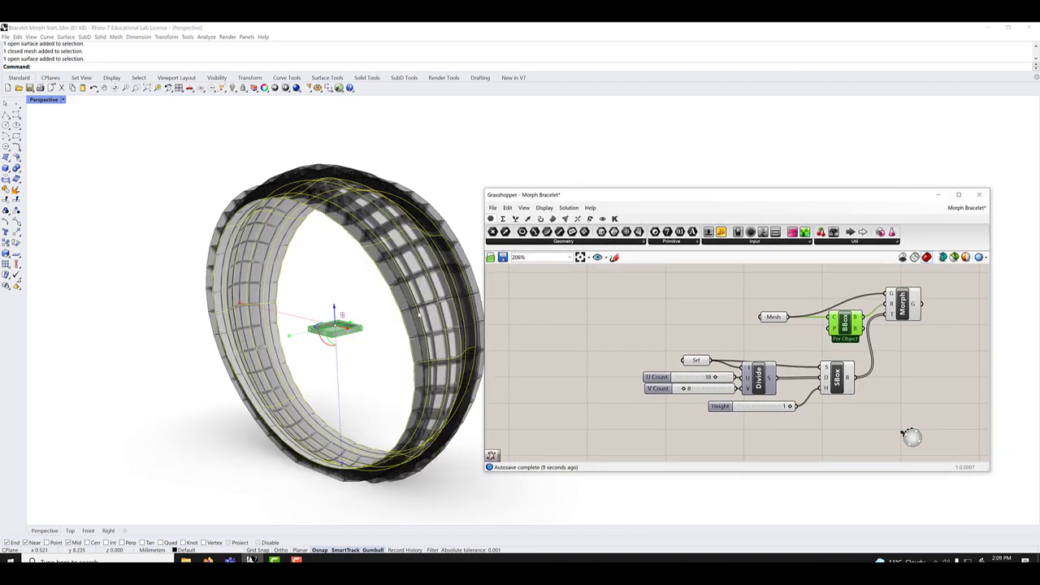
mouse_move(398, 295)
right_down()
mouse_move(349, 289)
mouse_move(396, 283)
right_up()
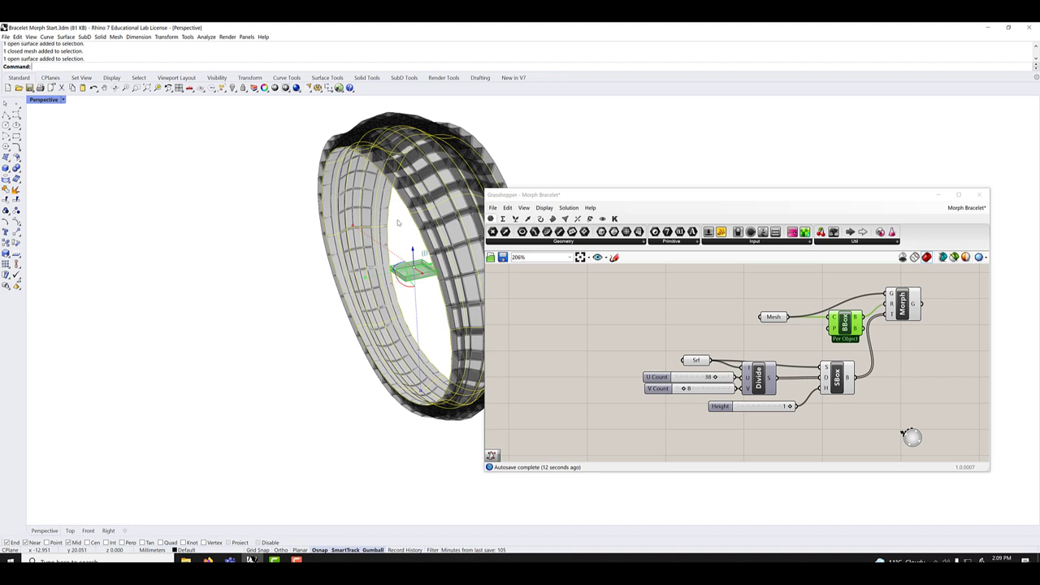
right_drag(413, 202, 481, 168)
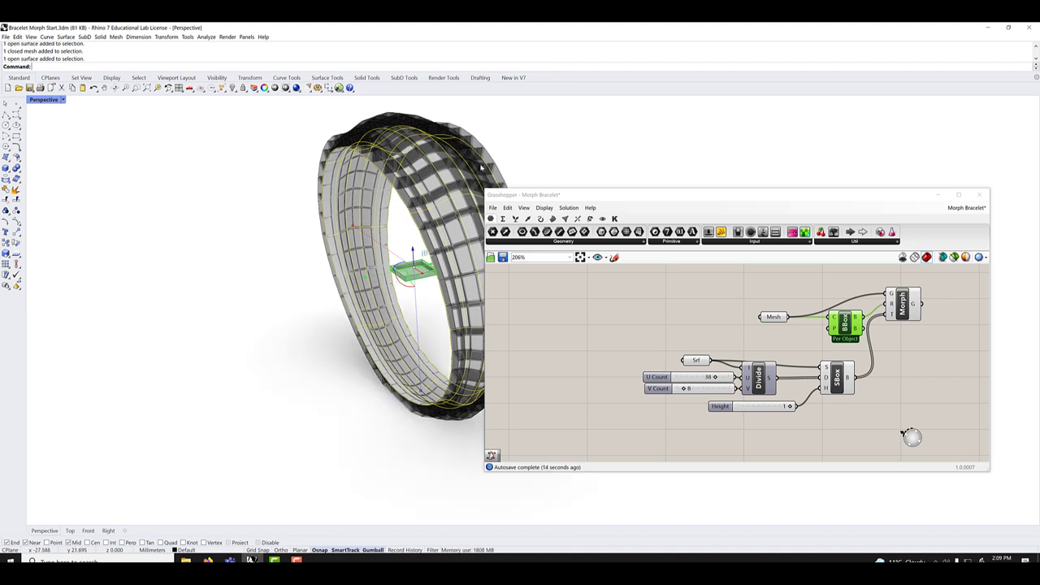
Set the V Count slider to 6 and raise U Count to 45.
click(684, 389)
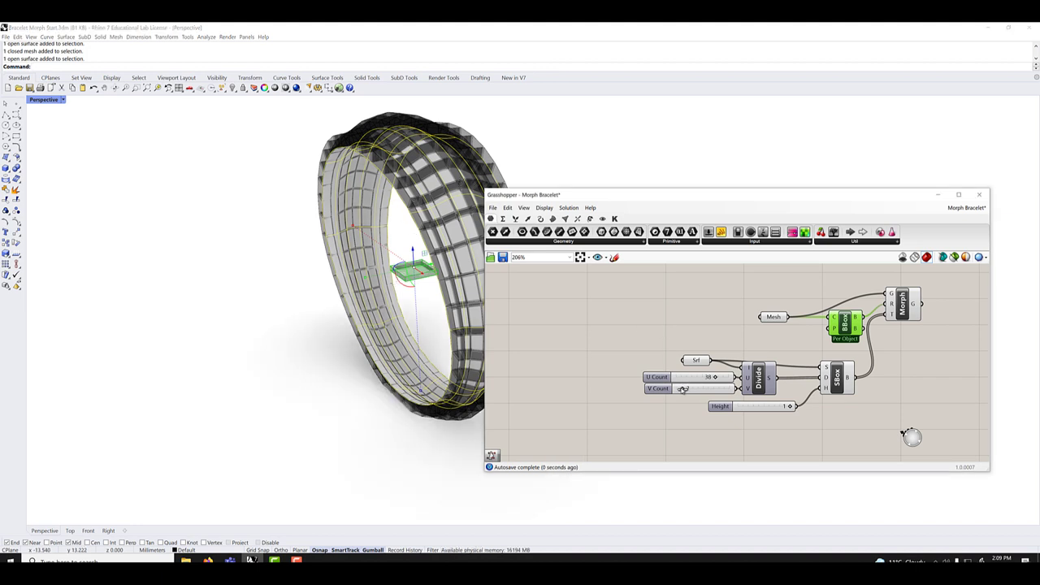
drag(684, 388, 682, 390)
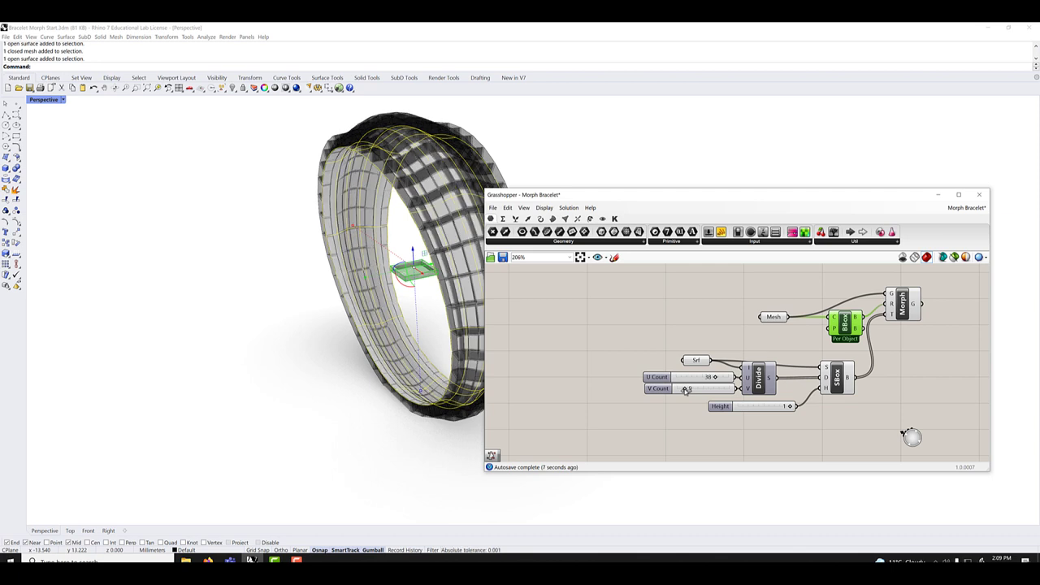
double_click(685, 388)
key(BackSpace)
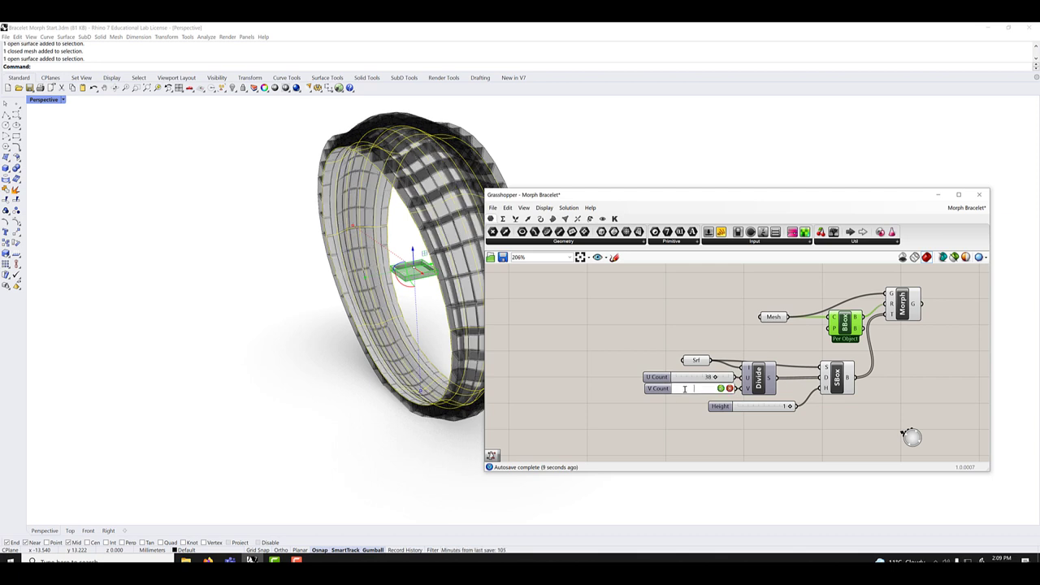
text(5)
key(Return)
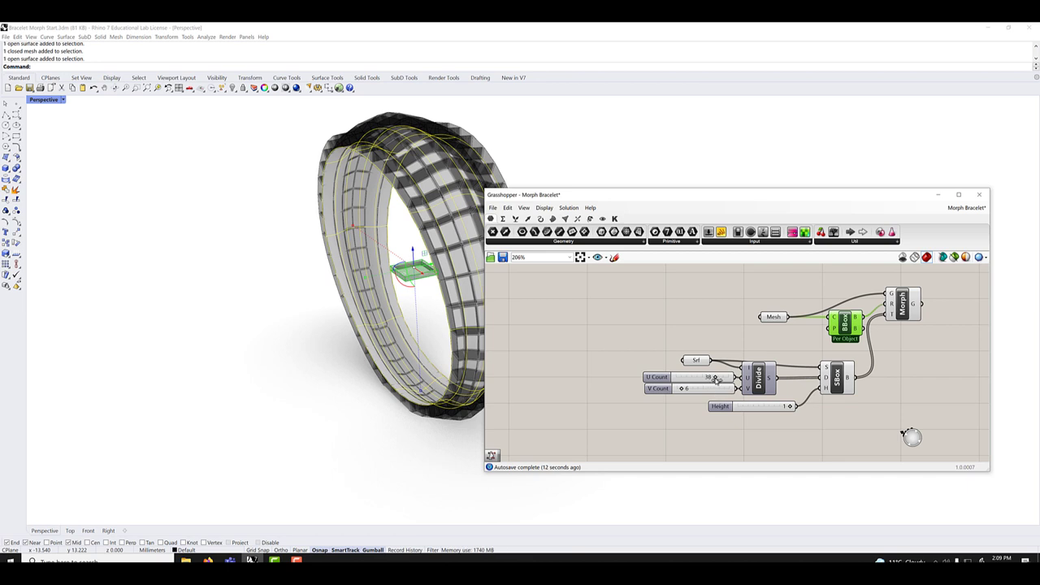
drag(716, 379, 723, 379)
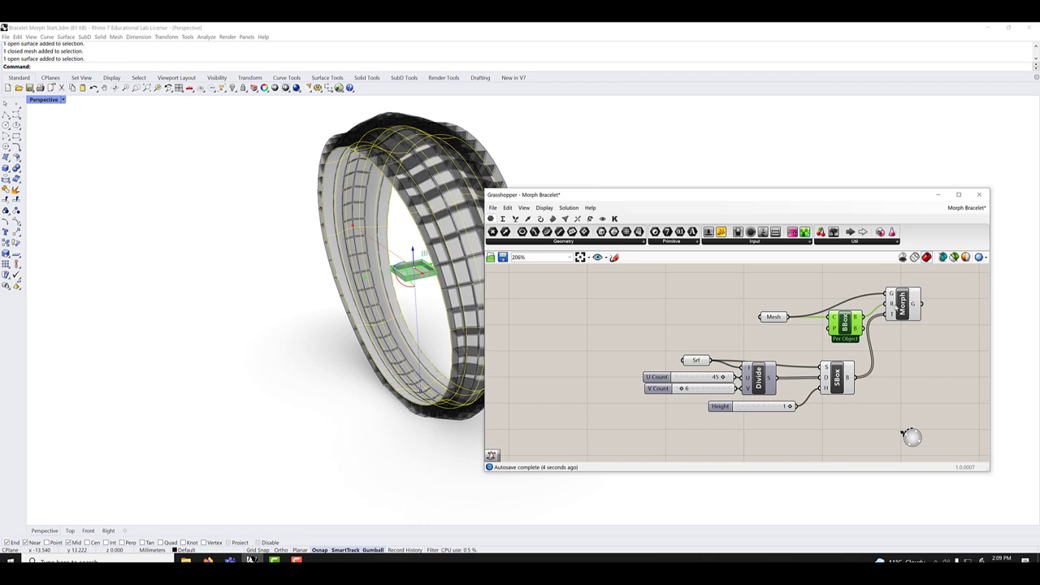
Bake the Morph output's rounded-square cells onto the Default layer, then close Grasshopper.
click(903, 302)
right_click(915, 304)
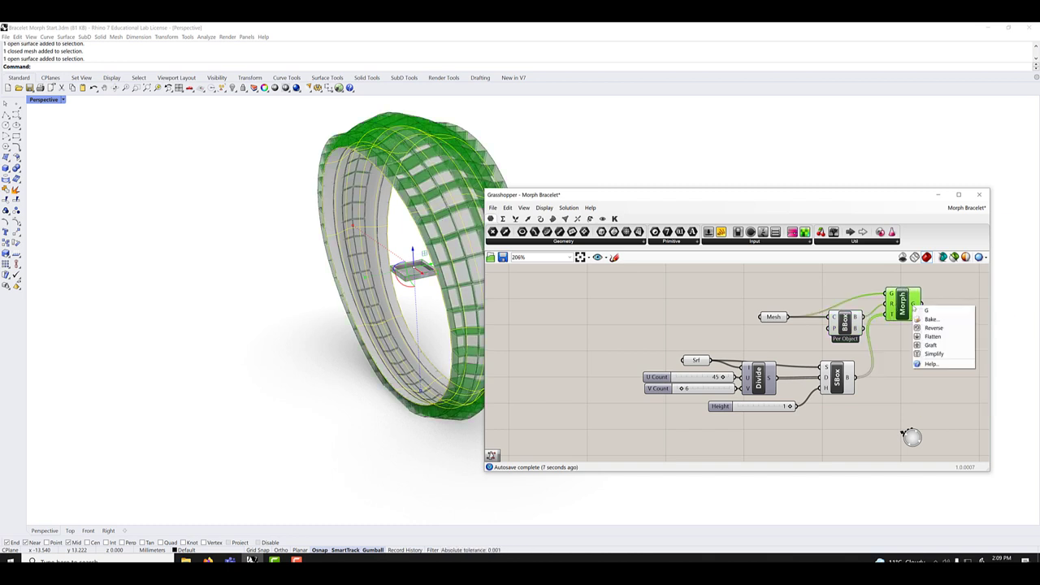
click(931, 319)
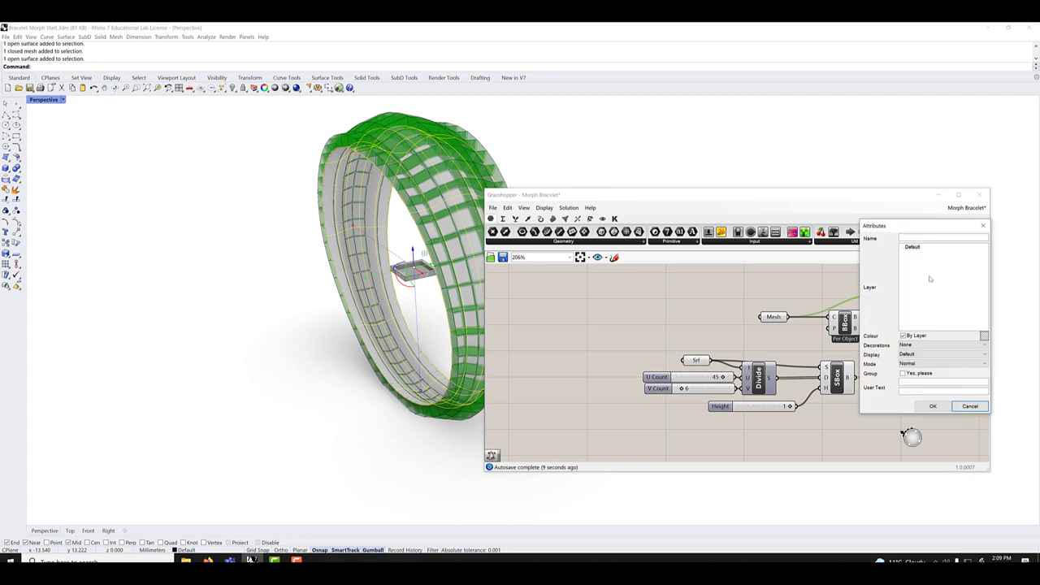
click(913, 247)
click(934, 407)
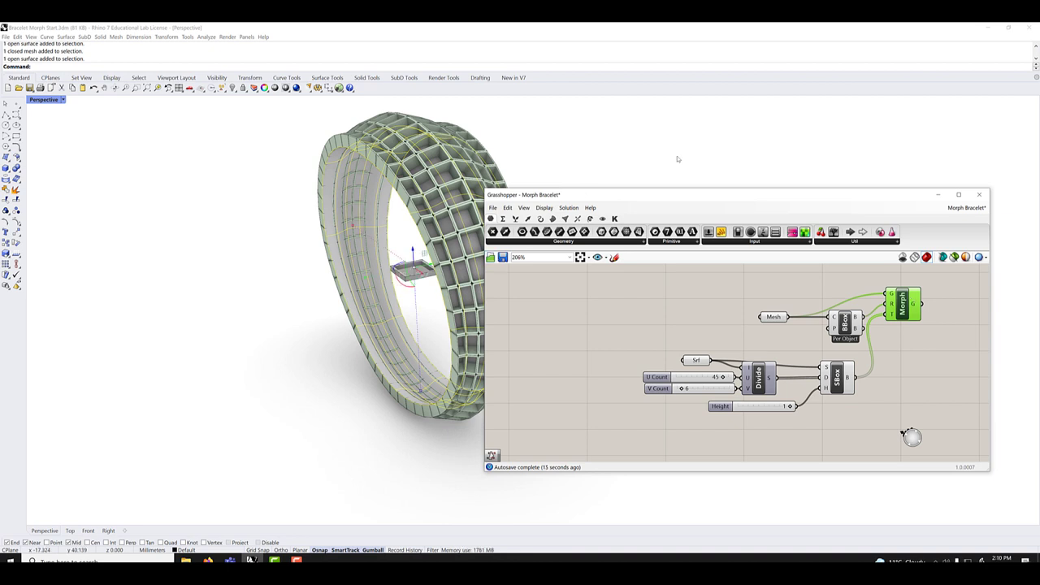
click(982, 195)
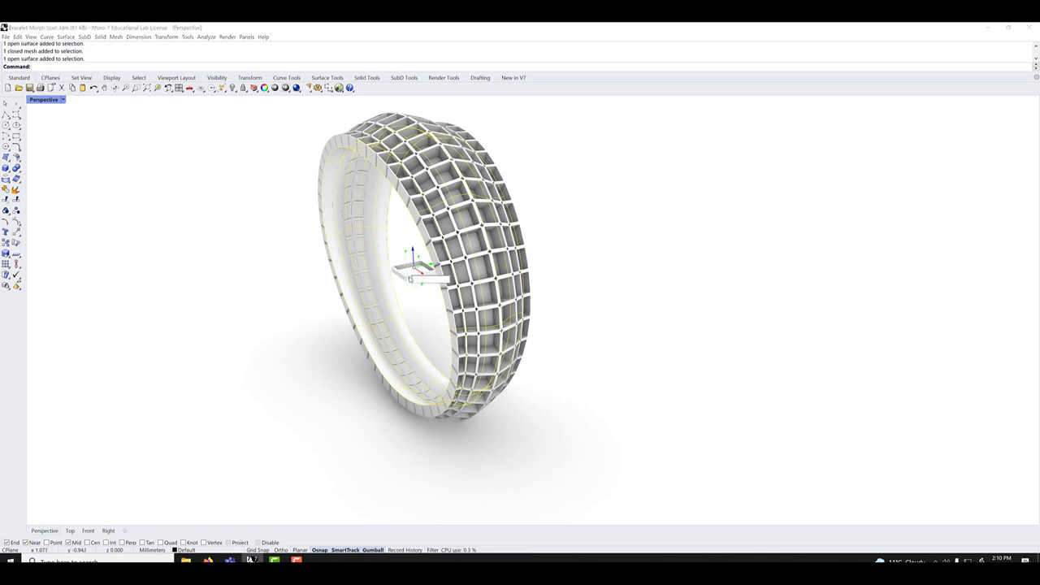
Delete the small source cell mesh at the ring's centre and select the bracelet's inner surface.
click(404, 278)
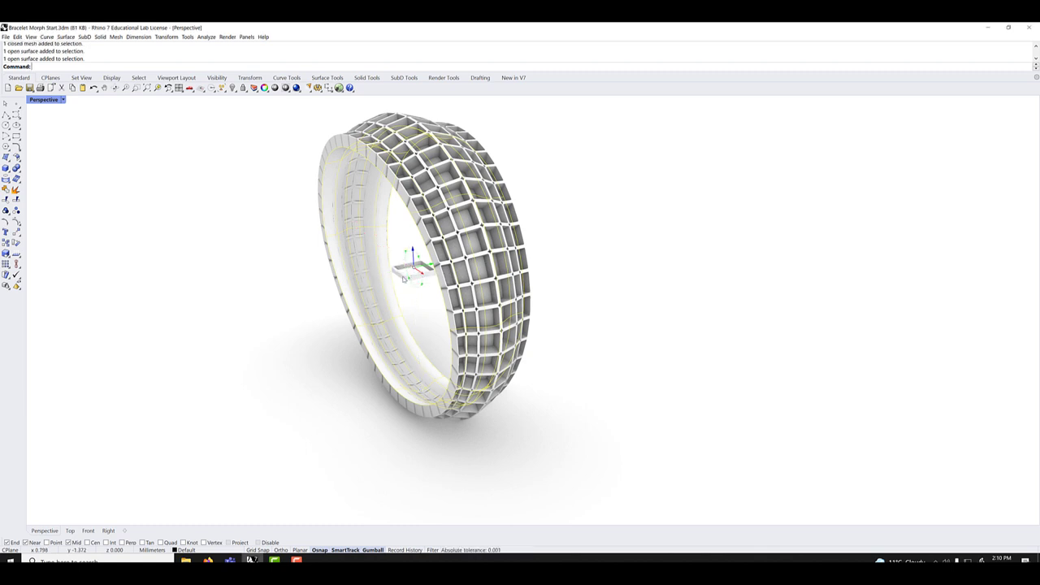
click(405, 276)
key(Delete)
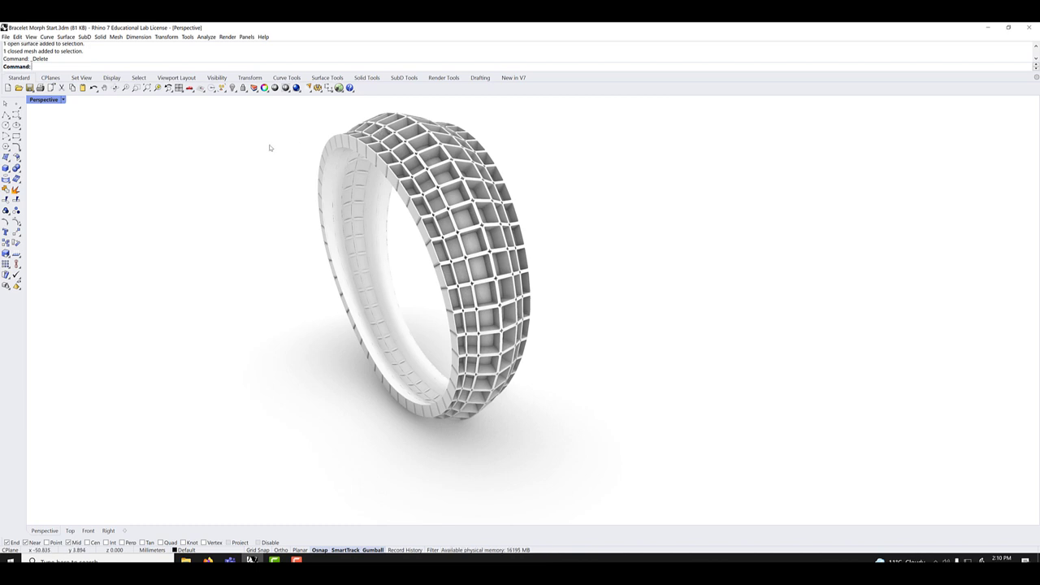
click(338, 173)
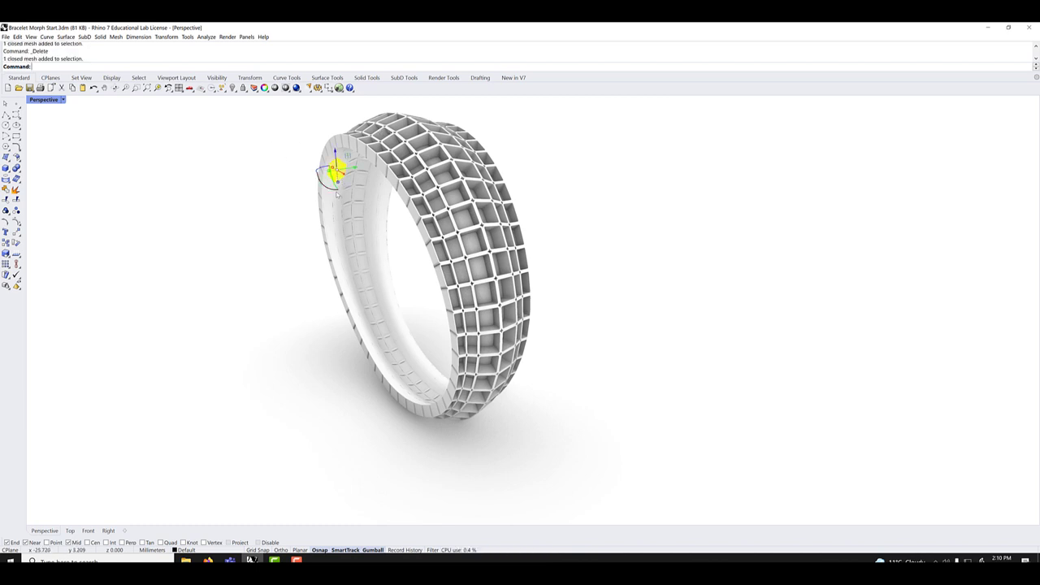
click(290, 204)
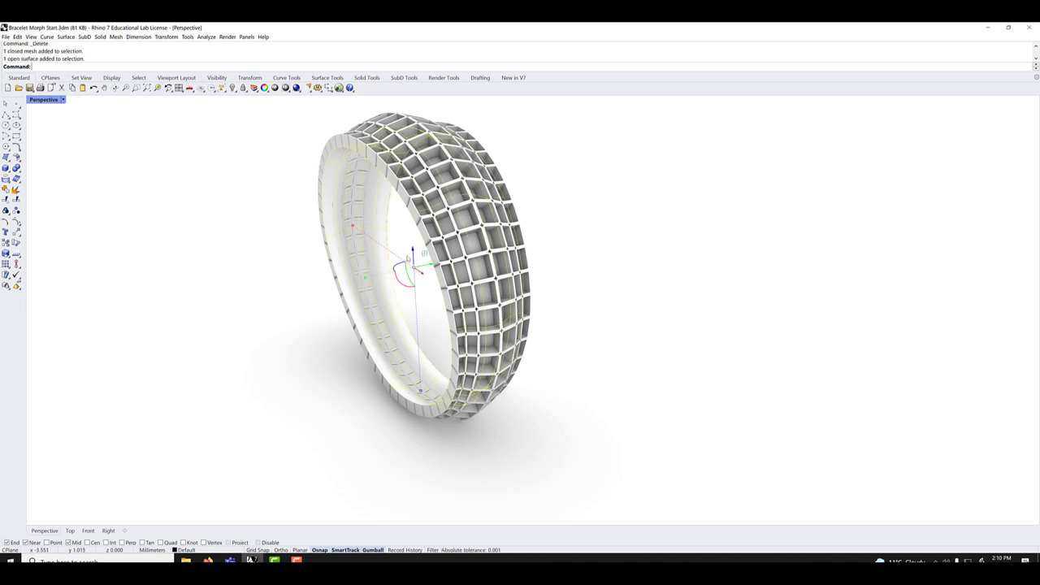
Offset the inner surface inward with OffsetSrf using FlipAll, then undo the too-thick result.
text(OffsetSrf)
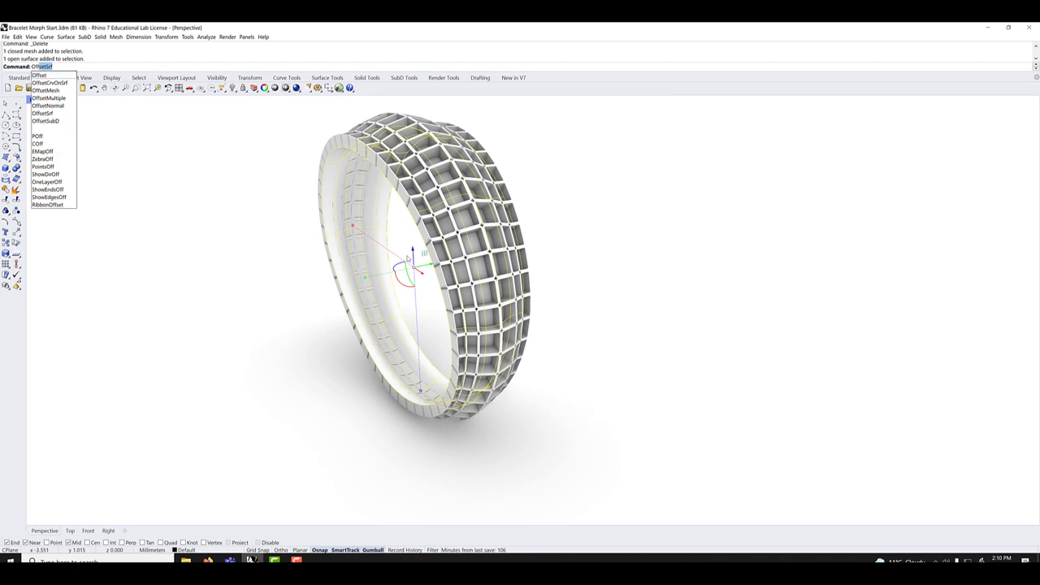
key(Return)
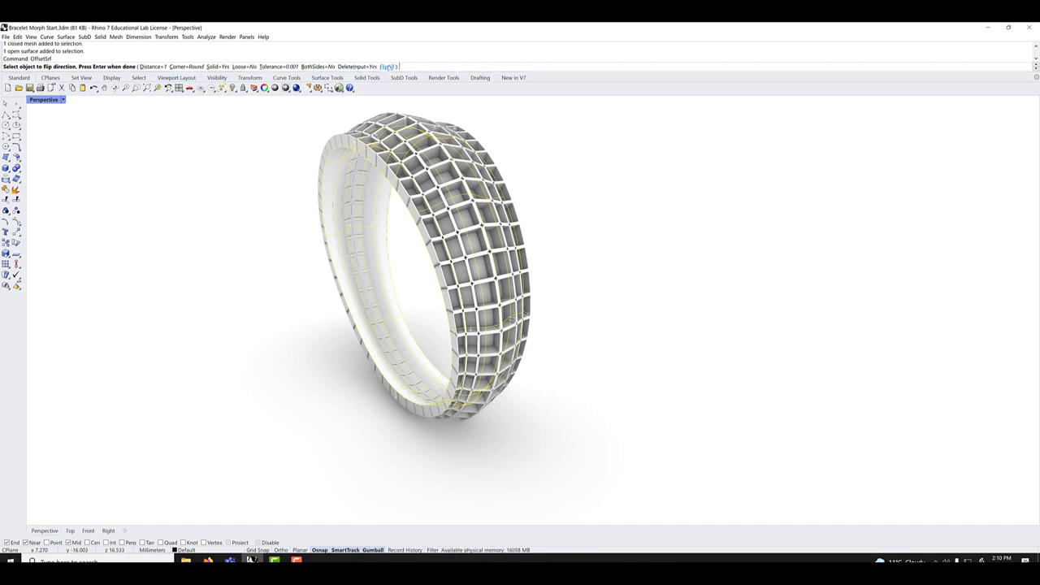
click(387, 67)
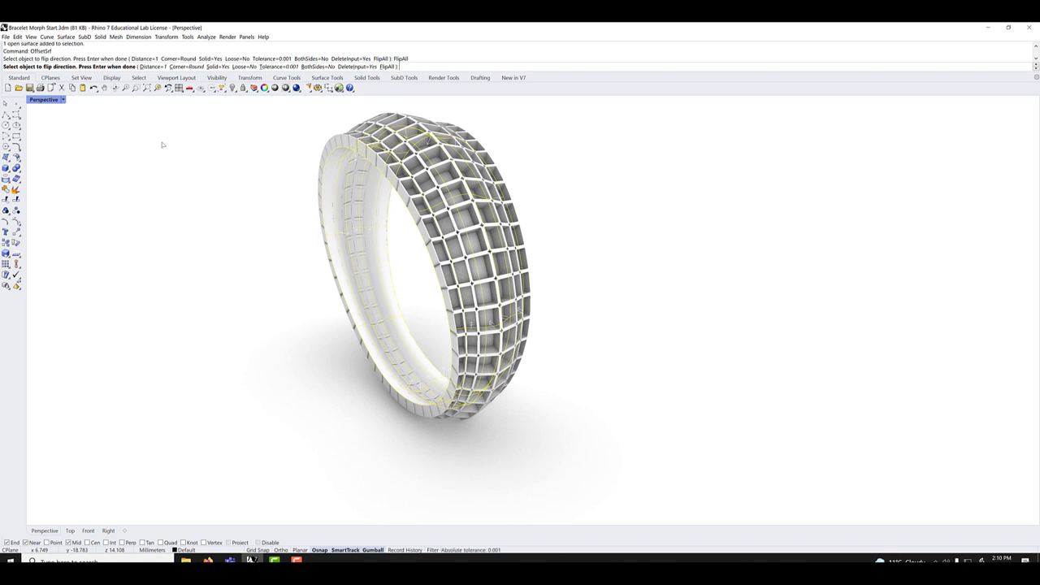
key(Return)
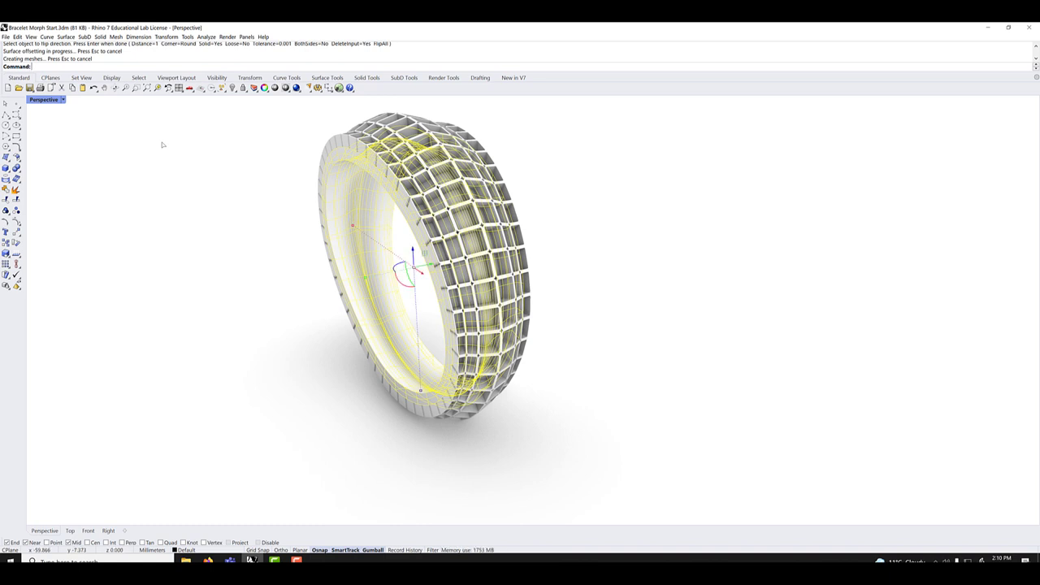
key(ctrl+z)
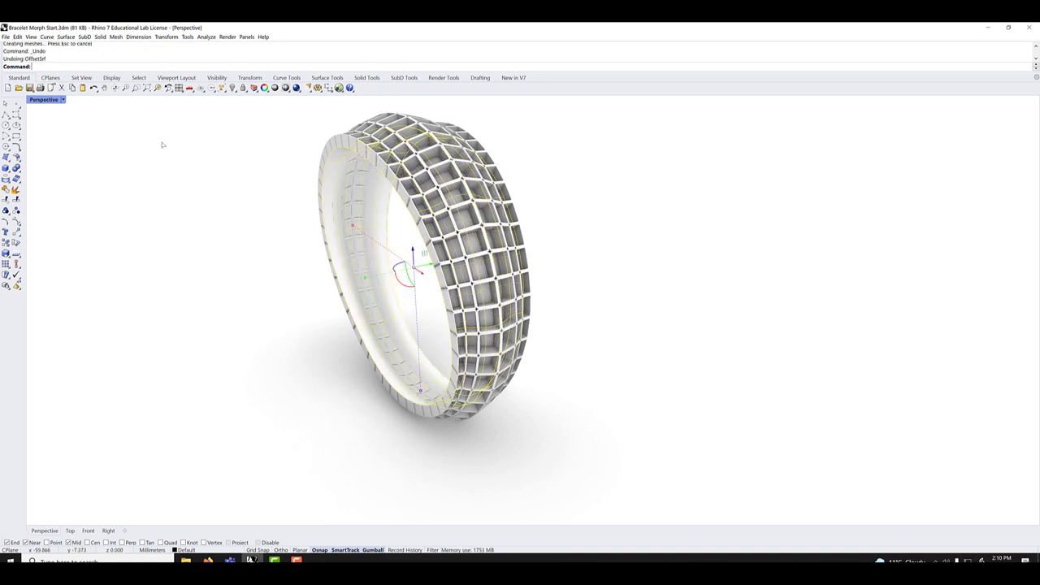
Redo the inward surface offset at a 0.35 distance and deselect to view the result.
key(Return)
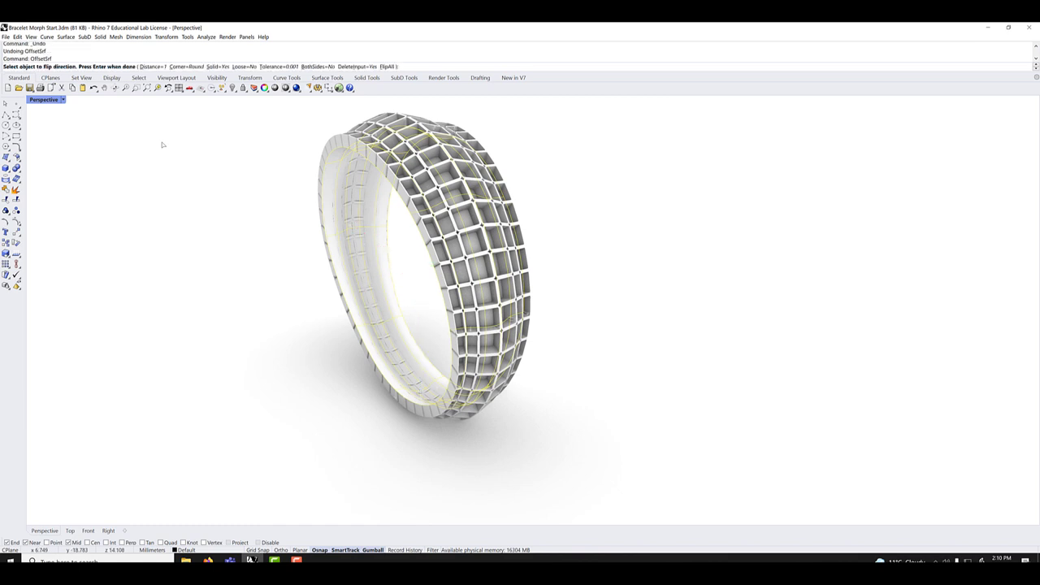
click(154, 65)
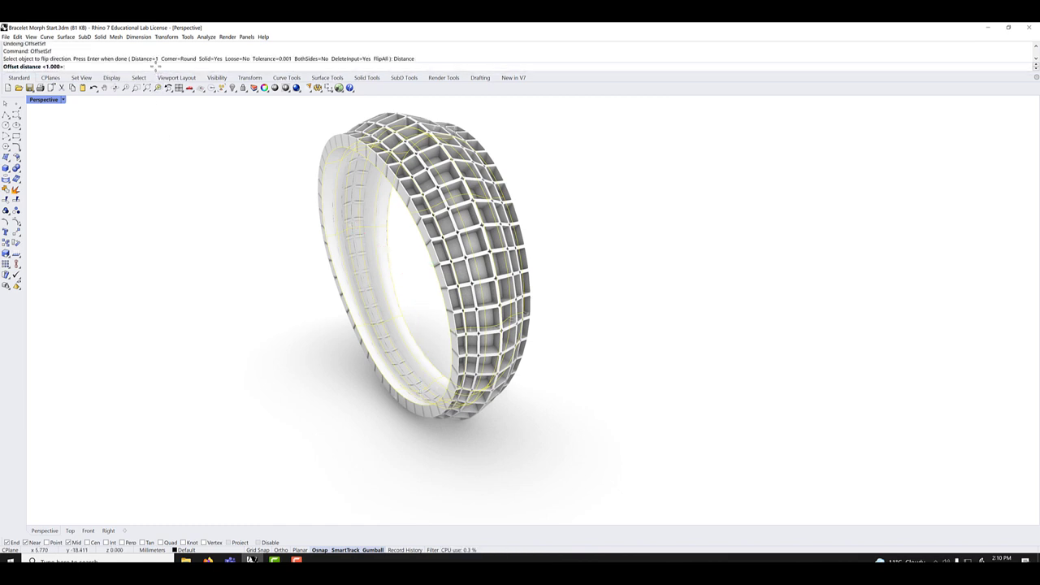
text(0.35)
key(Return)
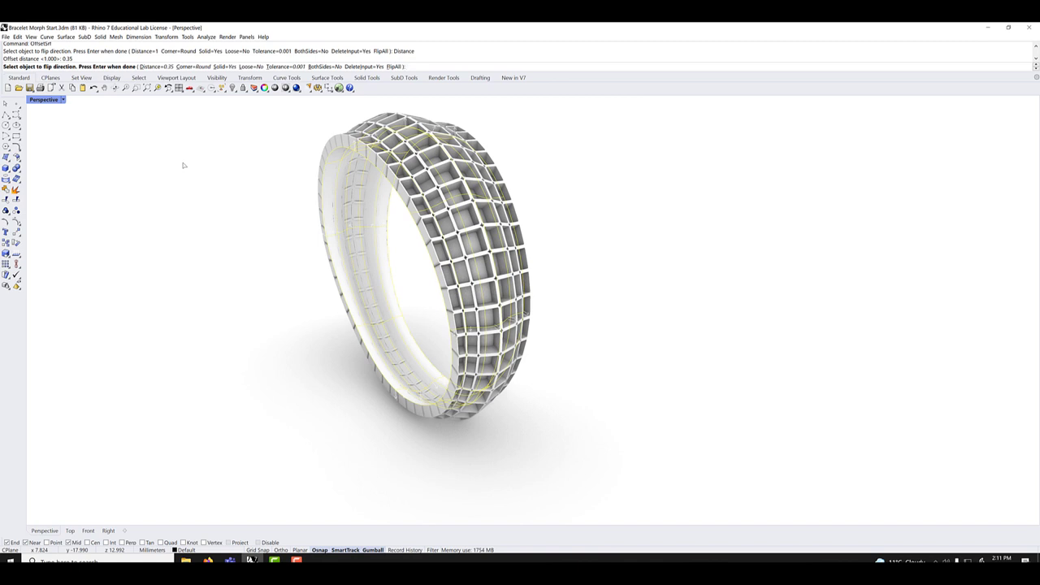
key(Return)
key(Return)
key(Return)
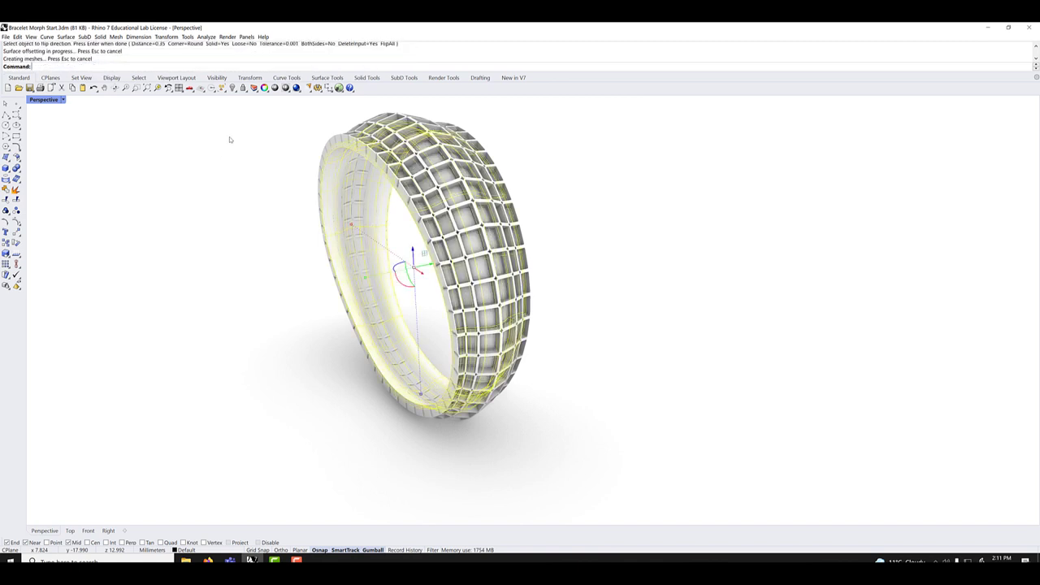
click(229, 145)
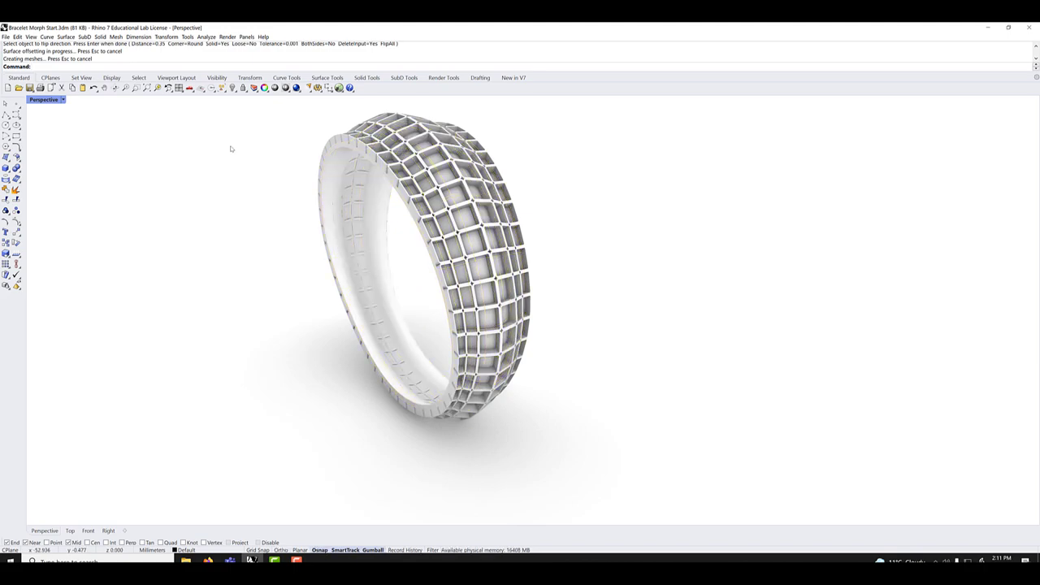